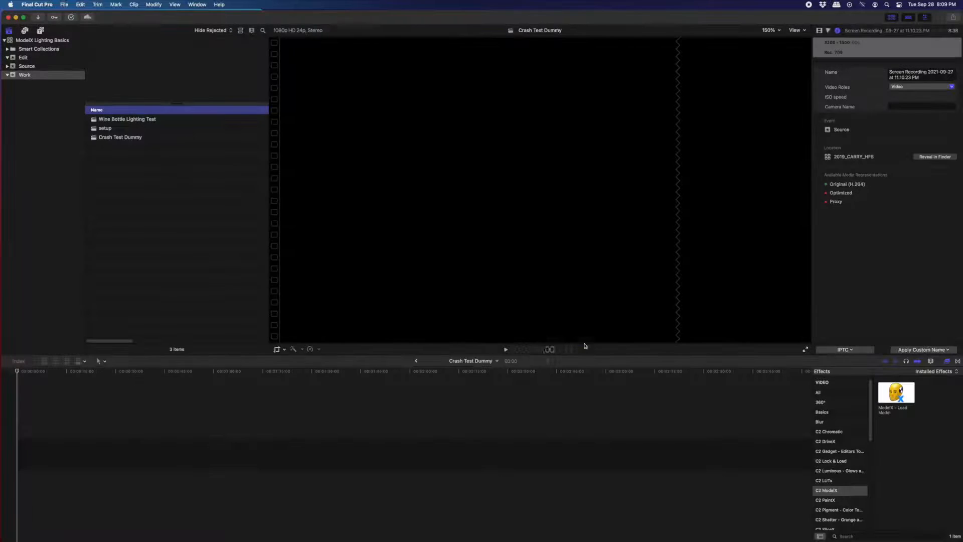
- Add the Grey Scale solid generator to the timeline
{"action": "key", "text": "alt+super+1"}
{"action": "left_click_drag", "start_coordinate": [161, 68], "coordinate": [67, 460]}
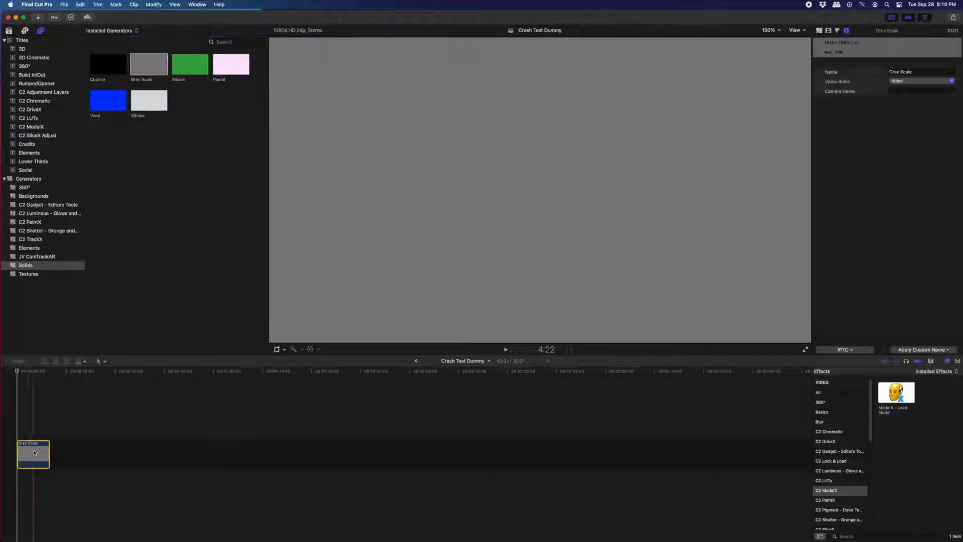
- Apply the ModelX – Load Model effect to the Grey Scale clip
{"action": "key", "text": "shift+z"}
{"action": "left_click", "coordinate": [308, 455]}
{"action": "left_click_drag", "start_coordinate": [896, 392], "coordinate": [408, 457]}
- Open the ModelX editor and load the Coremelt_Dummy_Male model from the library's Utility category
{"action": "left_click", "coordinate": [828, 31]}
{"action": "left_click", "coordinate": [881, 101]}
{"action": "left_click", "coordinate": [70, 49]}
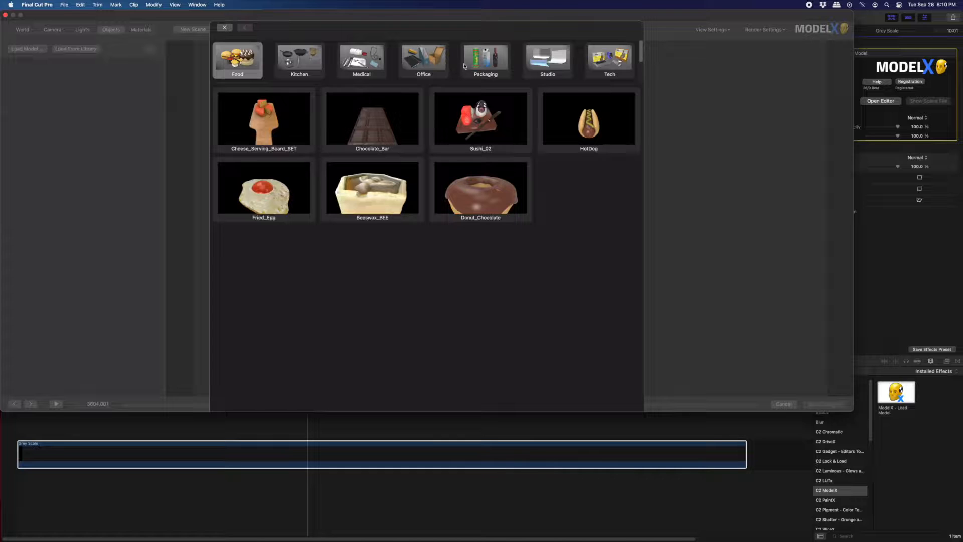
{"action": "scroll", "coordinate": [577, 68], "scroll_direction": "down", "scroll_amount": 2}
{"action": "left_click", "coordinate": [238, 72]}
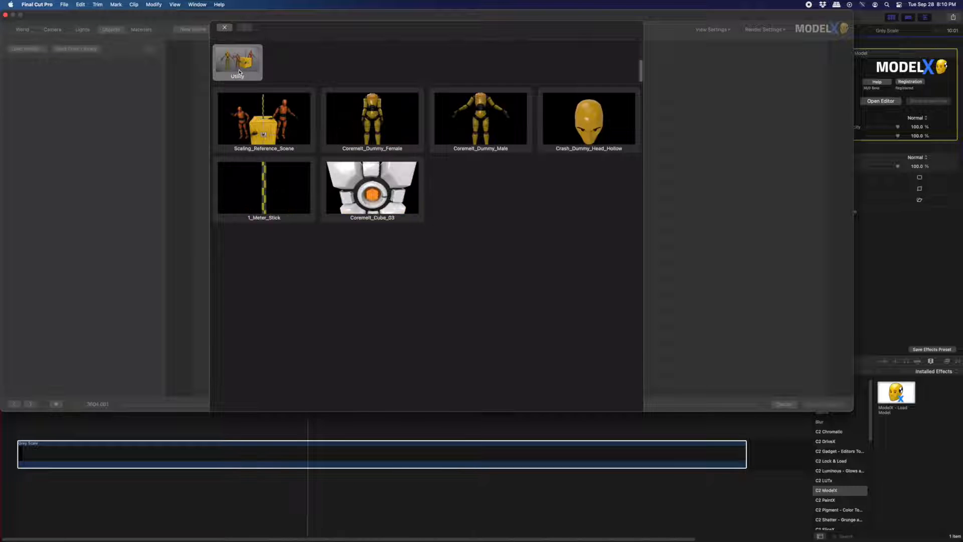
{"action": "left_click", "coordinate": [488, 121]}
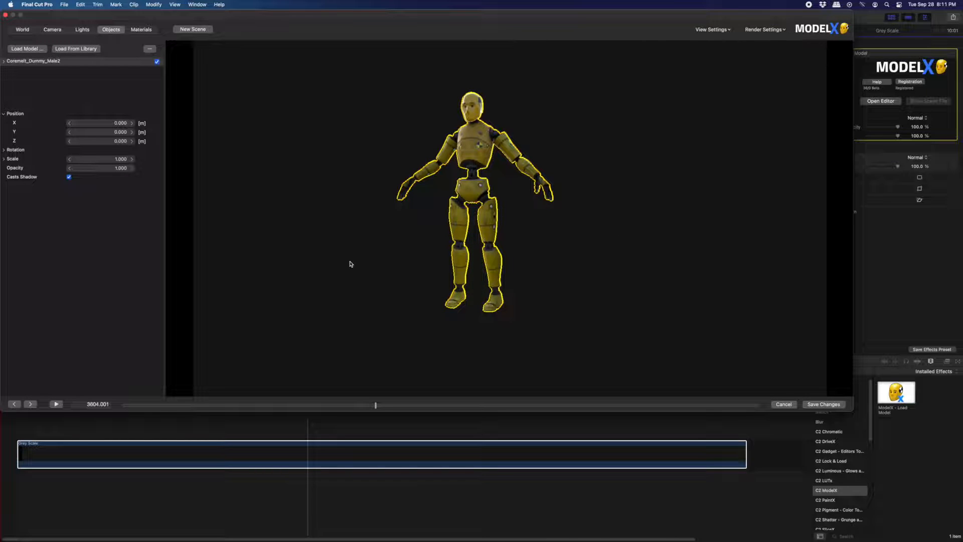
- Switch to the camera settings and orbit and dolly the camera around the dummy
{"action": "left_click", "coordinate": [55, 31]}
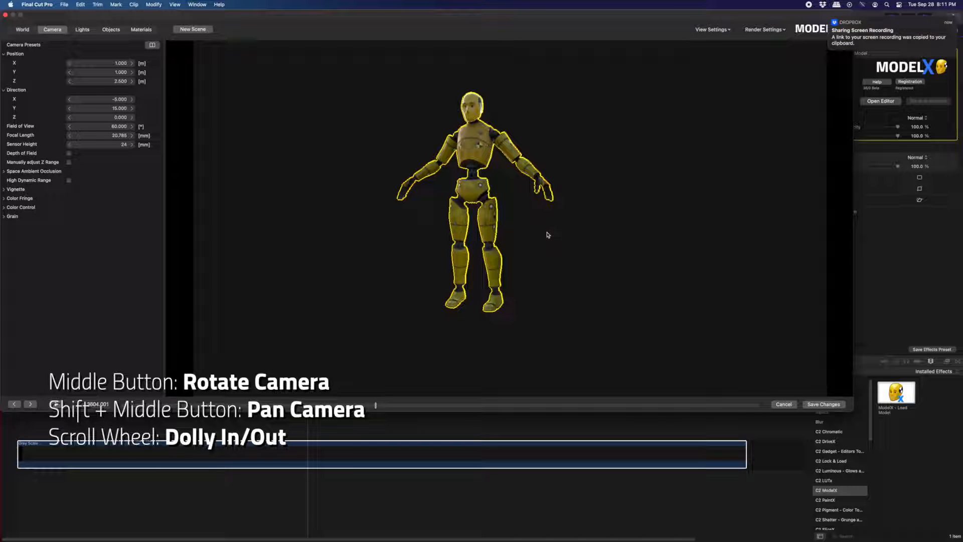
{"action": "left_click_drag", "start_coordinate": [548, 235], "coordinate": [528, 220]}
{"action": "scroll", "coordinate": [530, 234], "scroll_direction": "up", "scroll_amount": 5}
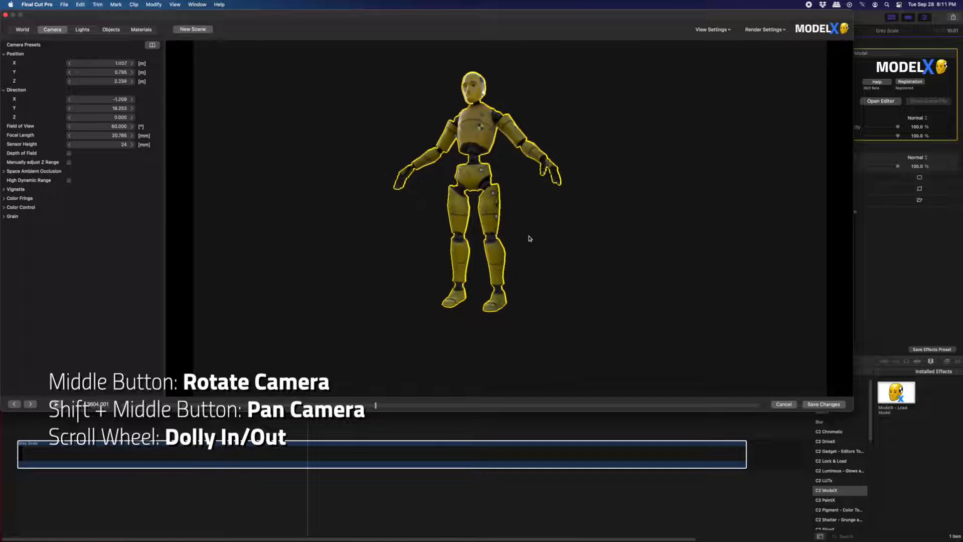
{"action": "scroll", "coordinate": [531, 235], "scroll_direction": "up", "scroll_amount": 2}
{"action": "left_click_drag", "start_coordinate": [557, 118], "coordinate": [591, 215]}
{"action": "scroll", "coordinate": [544, 249], "scroll_direction": "down", "scroll_amount": 2}
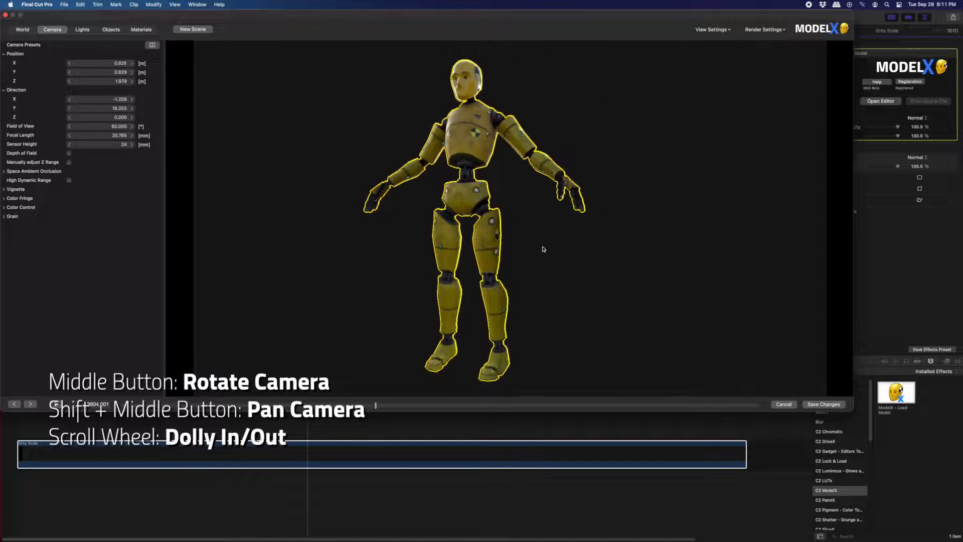
{"action": "scroll", "coordinate": [544, 249], "scroll_direction": "down", "scroll_amount": 5}
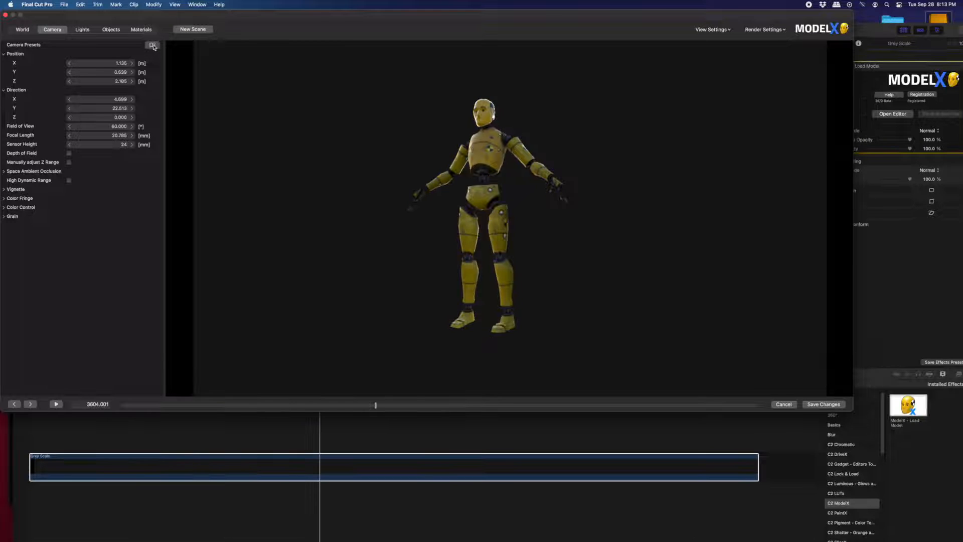
- Try the 8mm WS Straight On and 10mm WS Subject Right Tilt Up camera presets
{"action": "left_click", "coordinate": [152, 45]}
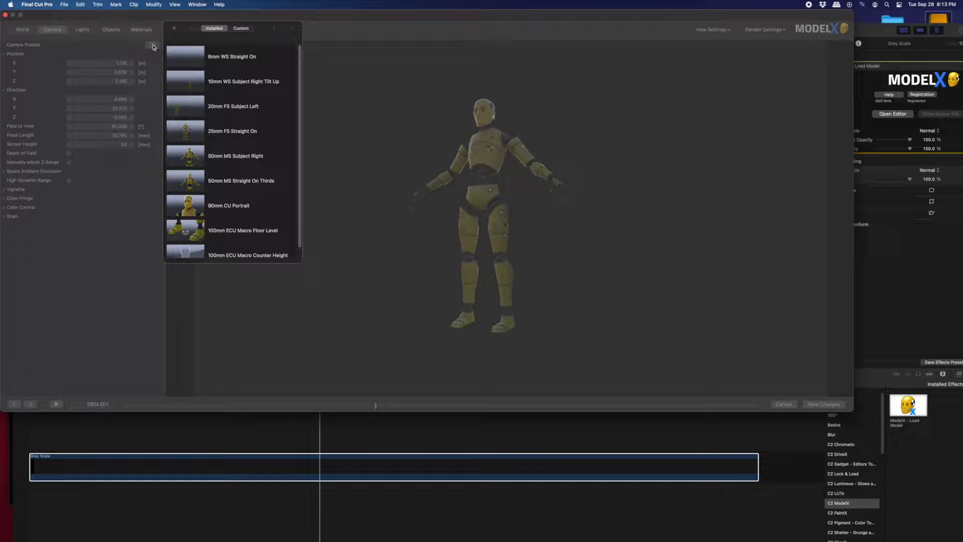
{"action": "left_click", "coordinate": [186, 59]}
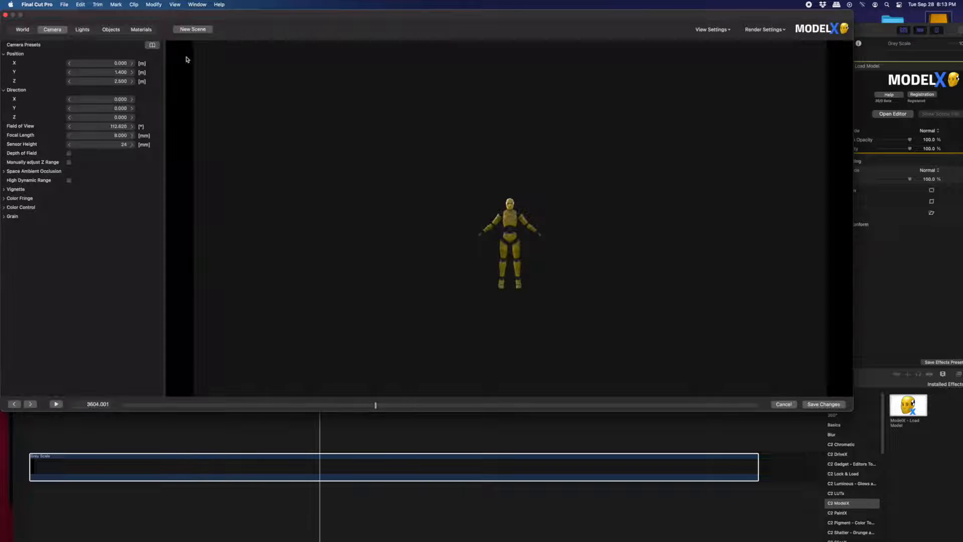
{"action": "left_click", "coordinate": [152, 45]}
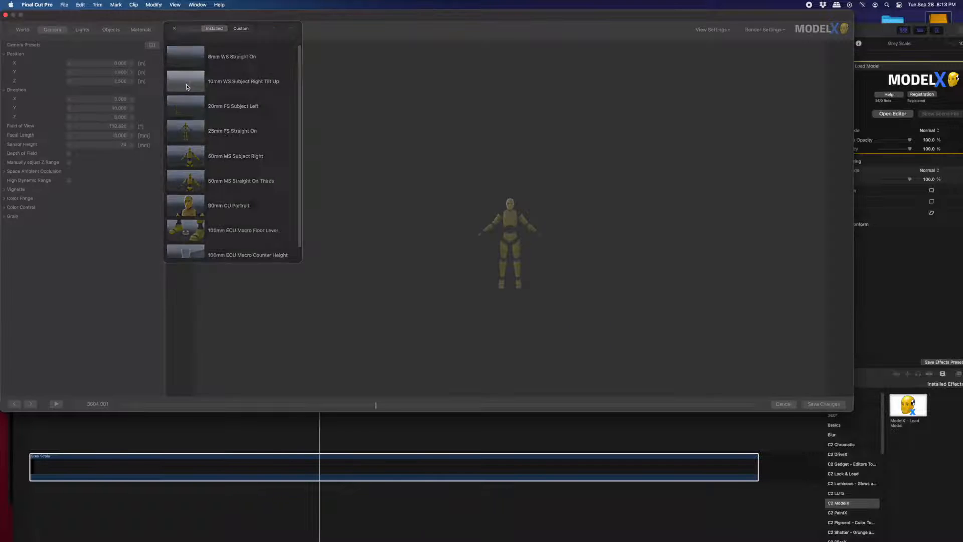
{"action": "left_click", "coordinate": [186, 87]}
- Try the 20mm FS Subject Left and 25mm FS Straight On camera presets
{"action": "left_click", "coordinate": [153, 46]}
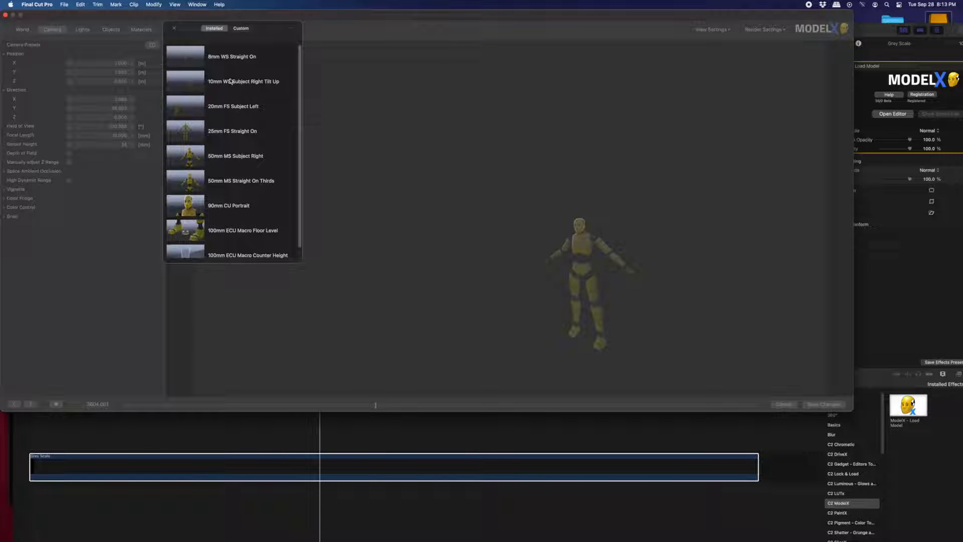
{"action": "left_click", "coordinate": [186, 109]}
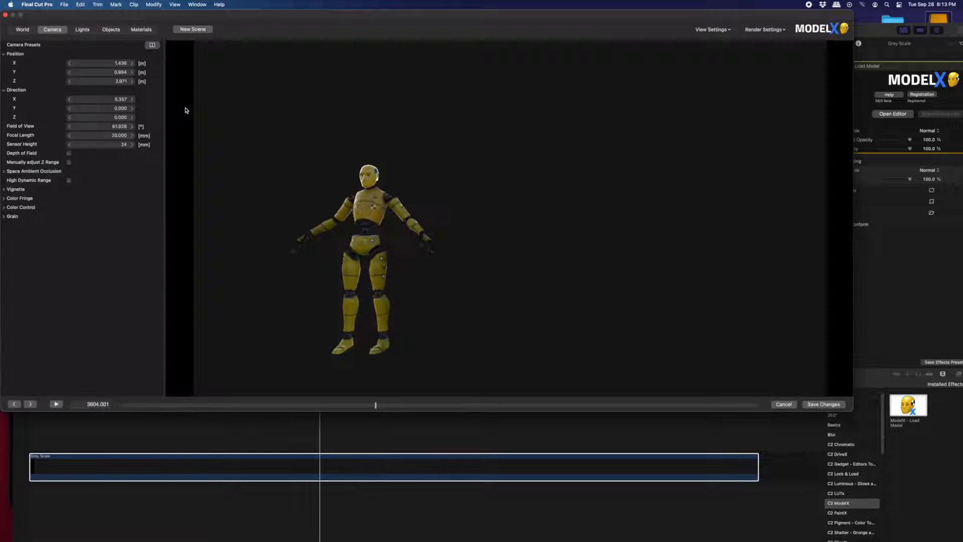
{"action": "left_click", "coordinate": [152, 46]}
{"action": "left_click", "coordinate": [185, 134]}
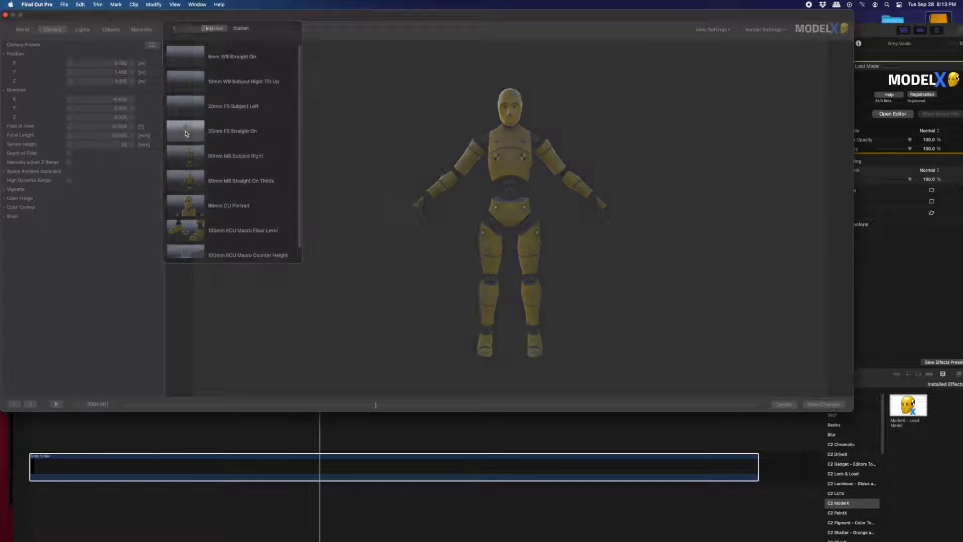
- Try the 50mm MS Subject Right and 50mm MS Straight On Thirds camera presets
{"action": "left_click", "coordinate": [153, 46]}
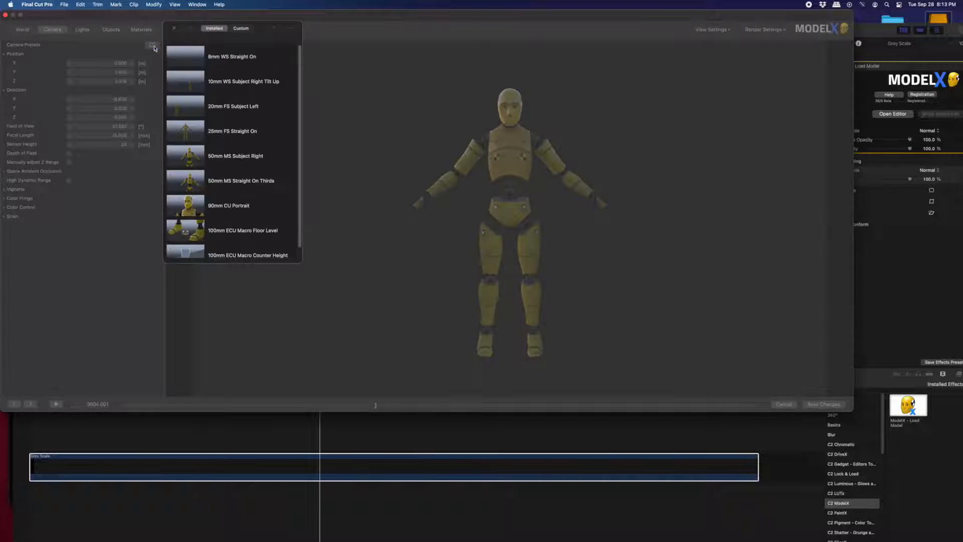
{"action": "left_click", "coordinate": [185, 156]}
{"action": "left_click", "coordinate": [153, 45]}
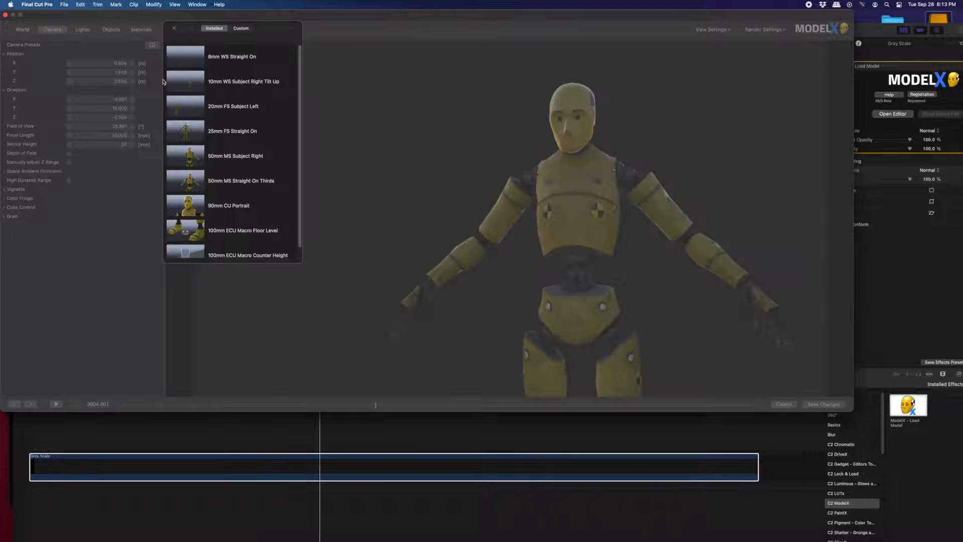
{"action": "left_click", "coordinate": [194, 179]}
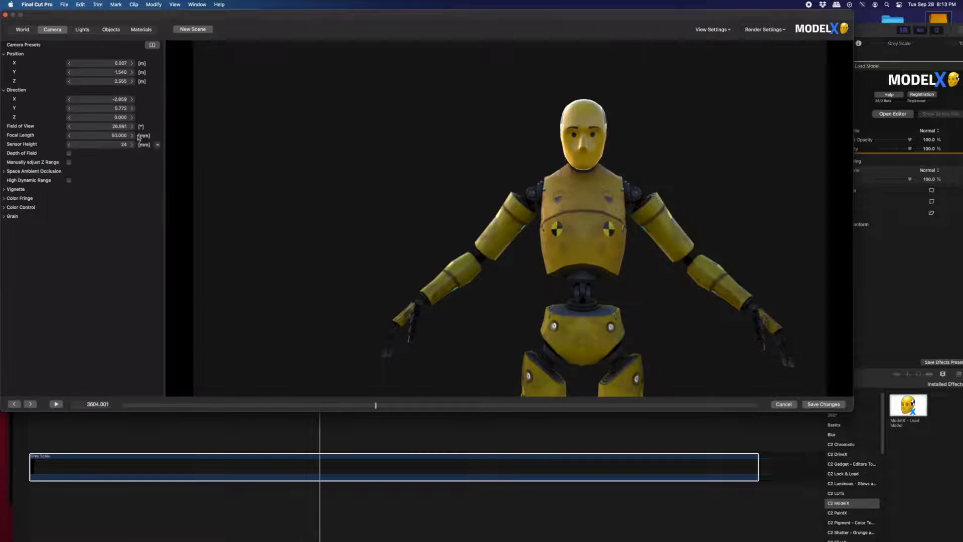
- Apply the 90mm CU Portrait camera preset and dolly the camera in and out
{"action": "left_click", "coordinate": [152, 47]}
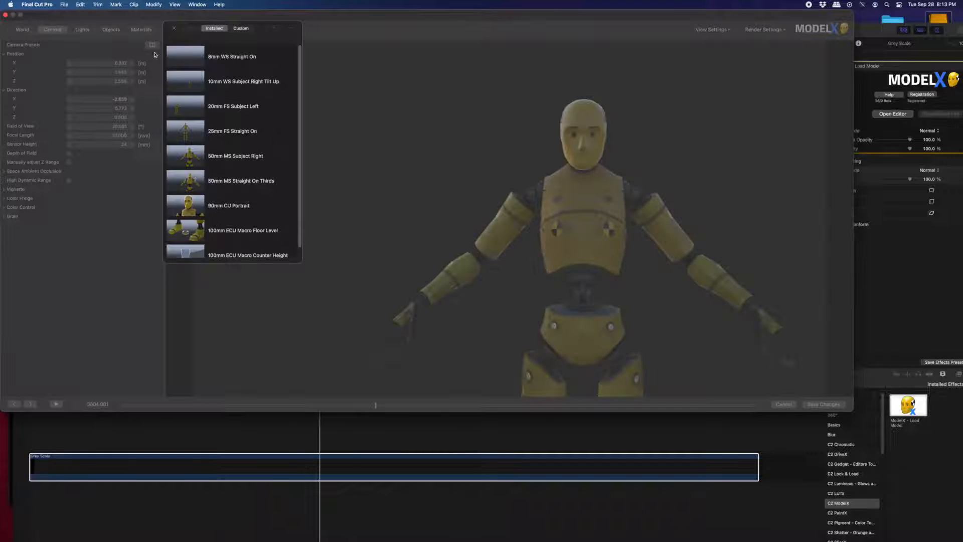
{"action": "left_click", "coordinate": [193, 210]}
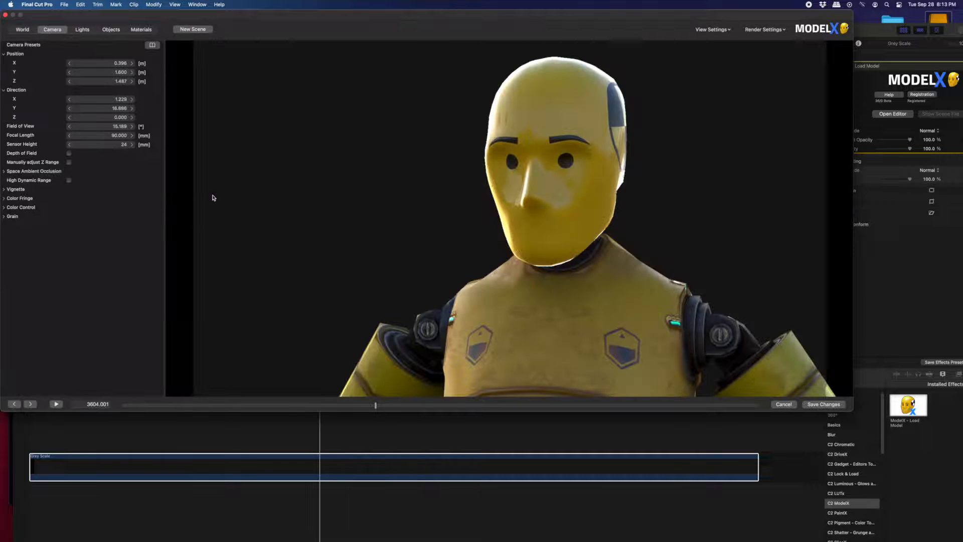
{"action": "scroll", "coordinate": [534, 295], "scroll_direction": "down", "scroll_amount": 3}
{"action": "scroll", "coordinate": [535, 294], "scroll_direction": "up", "scroll_amount": 3}
{"action": "scroll", "coordinate": [535, 295], "scroll_direction": "down", "scroll_amount": 3}
{"action": "scroll", "coordinate": [534, 295], "scroll_direction": "up", "scroll_amount": 3}
- Orbit the camera into a low, tilted-up close-up of the dummy's head and chest
{"action": "left_click", "coordinate": [152, 44]}
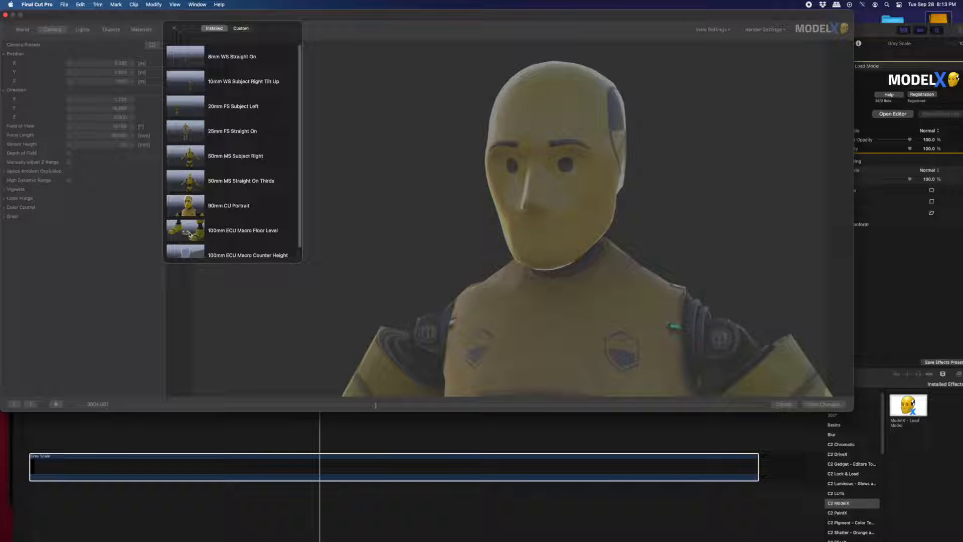
{"action": "left_click", "coordinate": [172, 30]}
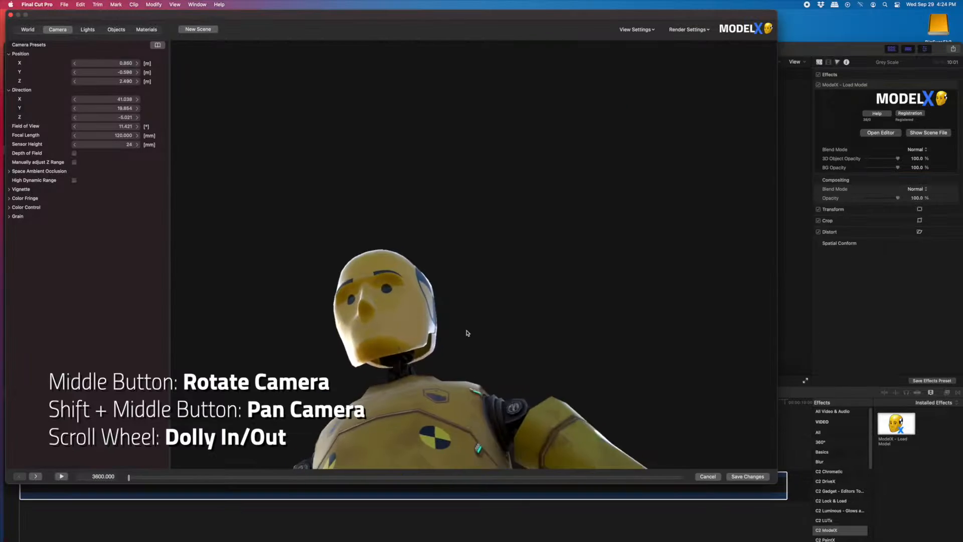
{"action": "left_click_drag", "start_coordinate": [556, 281], "coordinate": [530, 289]}
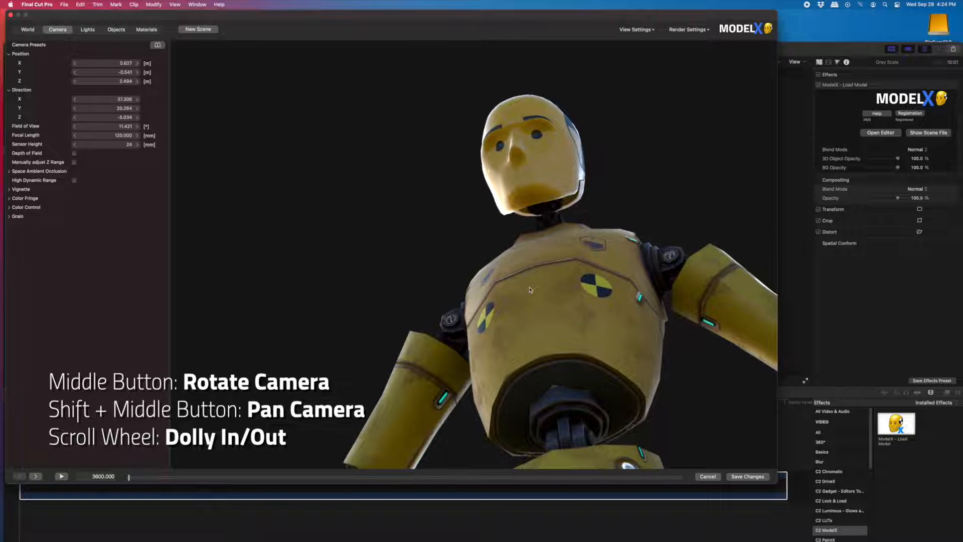
- Save the current camera as a custom preset named 120mm CU Tilt Up Extreme
{"action": "left_click", "coordinate": [158, 45]}
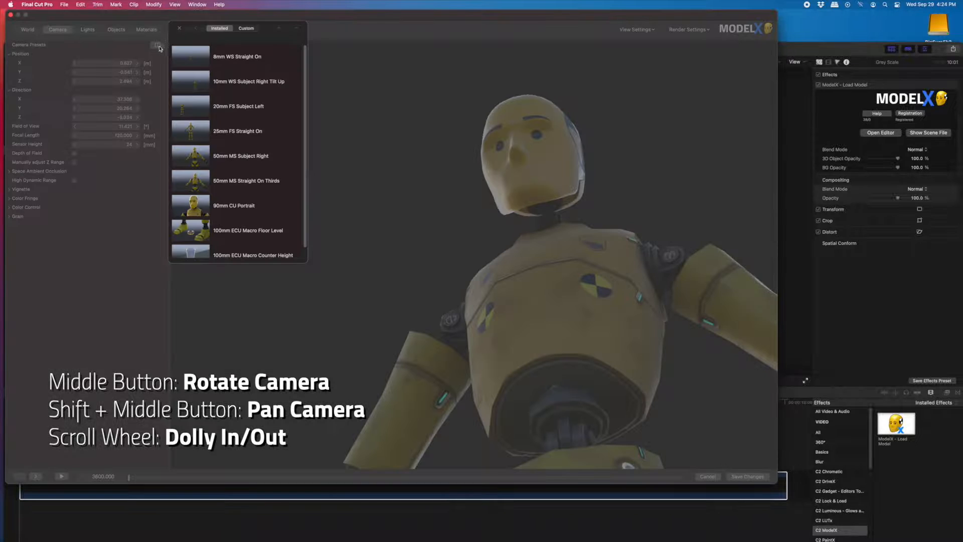
{"action": "left_click", "coordinate": [247, 28]}
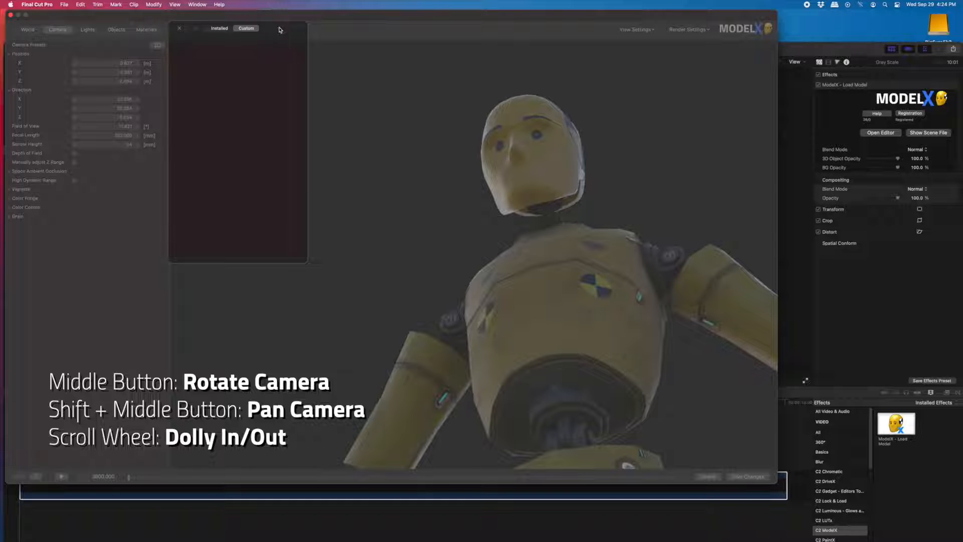
{"action": "left_click", "coordinate": [280, 30]}
{"action": "type", "text": "120mm"}
{"action": "type", "text": " CU Tilt Up Extreme"}
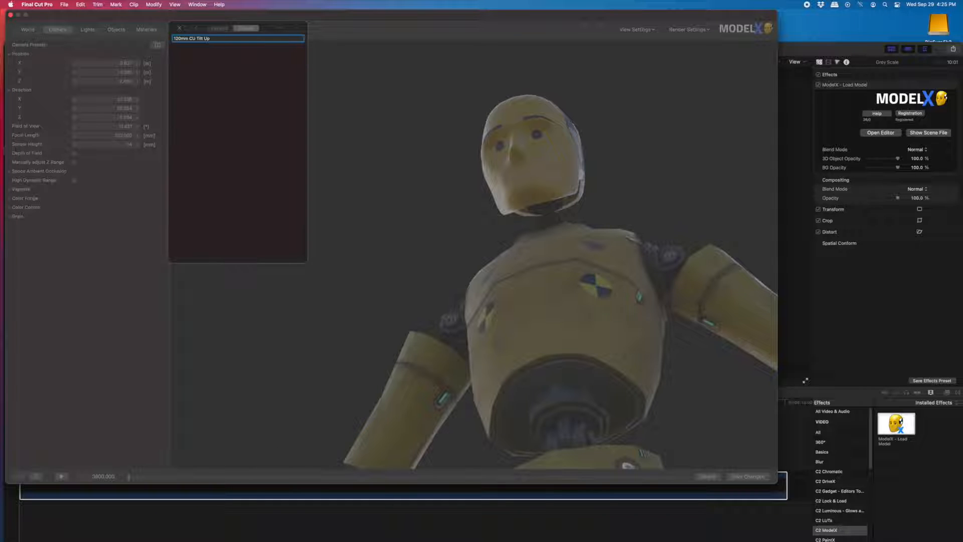
{"action": "key", "text": "Return"}
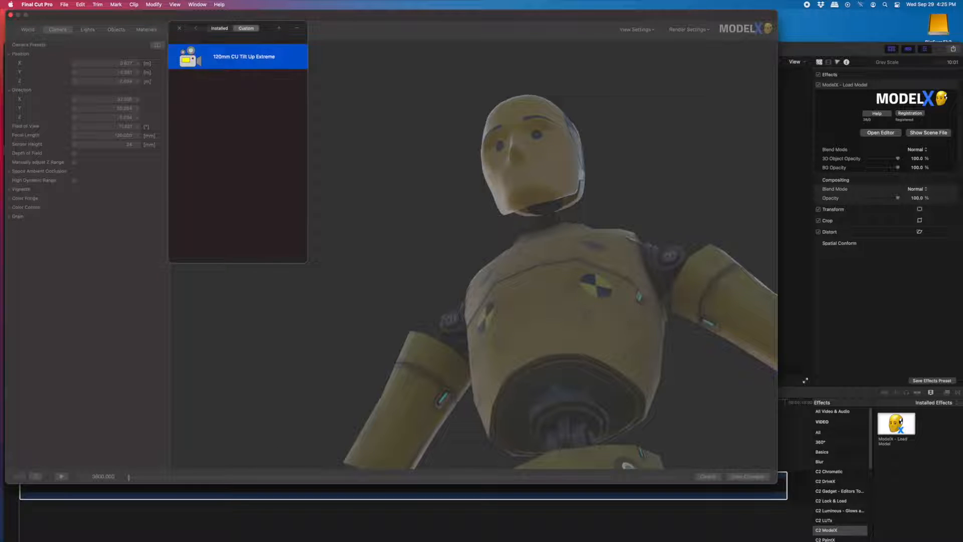
- Apply the 50mm MS Straight On Thirds preset, then switch back to the custom 120mm CU Tilt Up Extreme preset
{"action": "left_click", "coordinate": [219, 29]}
{"action": "left_click", "coordinate": [201, 185]}
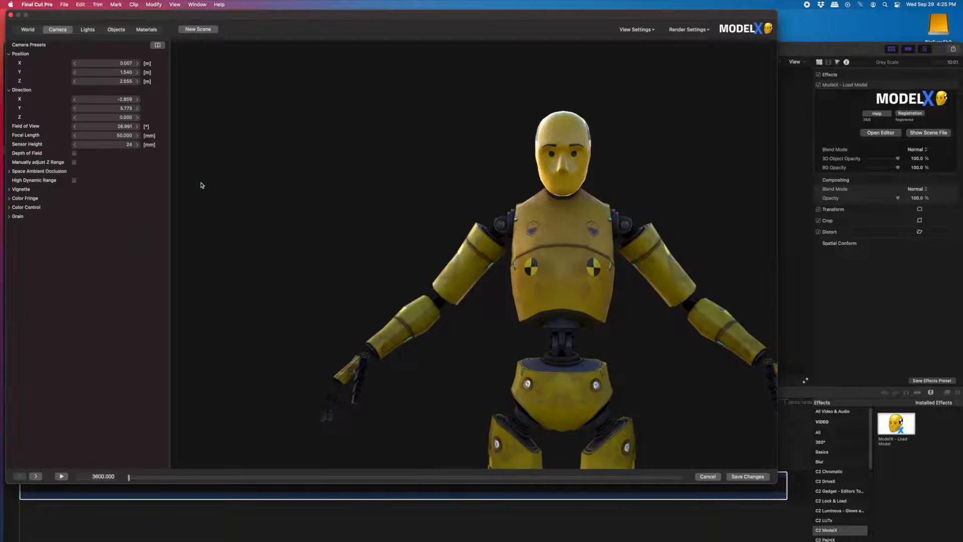
{"action": "left_click", "coordinate": [161, 47]}
{"action": "left_click", "coordinate": [258, 28]}
{"action": "left_click", "coordinate": [200, 62]}
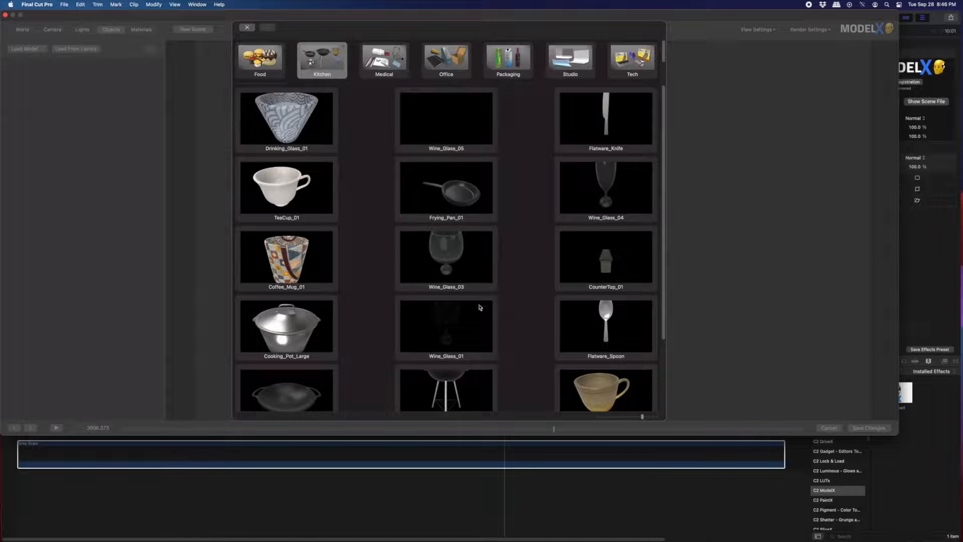
- Load the CounterTop_01 model from the Kitchen category of the model library
{"action": "scroll", "coordinate": [480, 307], "scroll_direction": "down", "scroll_amount": 3}
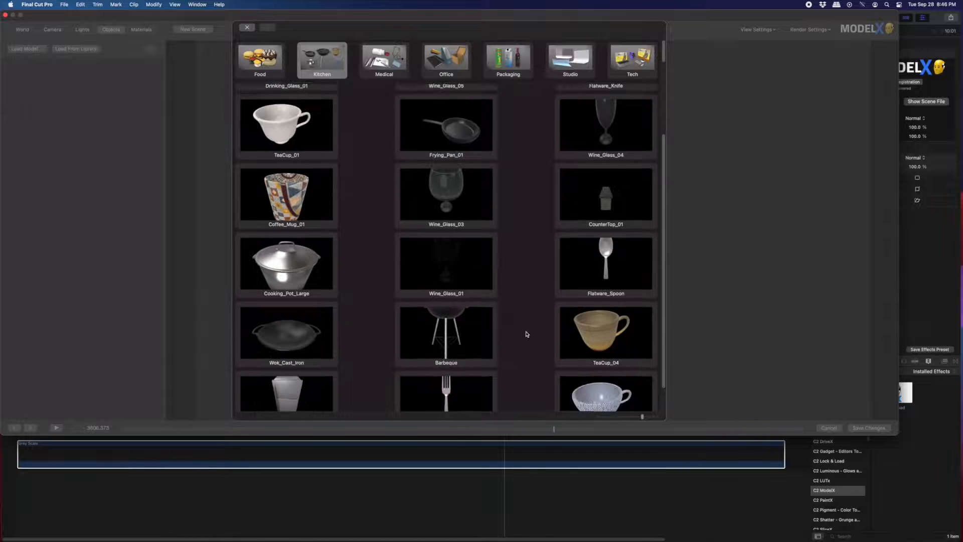
{"action": "left_click", "coordinate": [609, 166]}
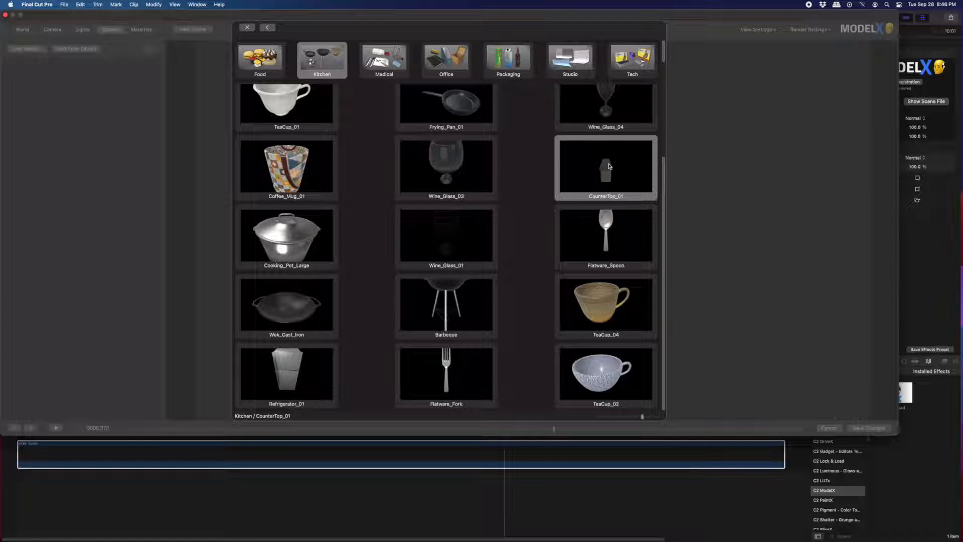
{"action": "double_click", "coordinate": [608, 172]}
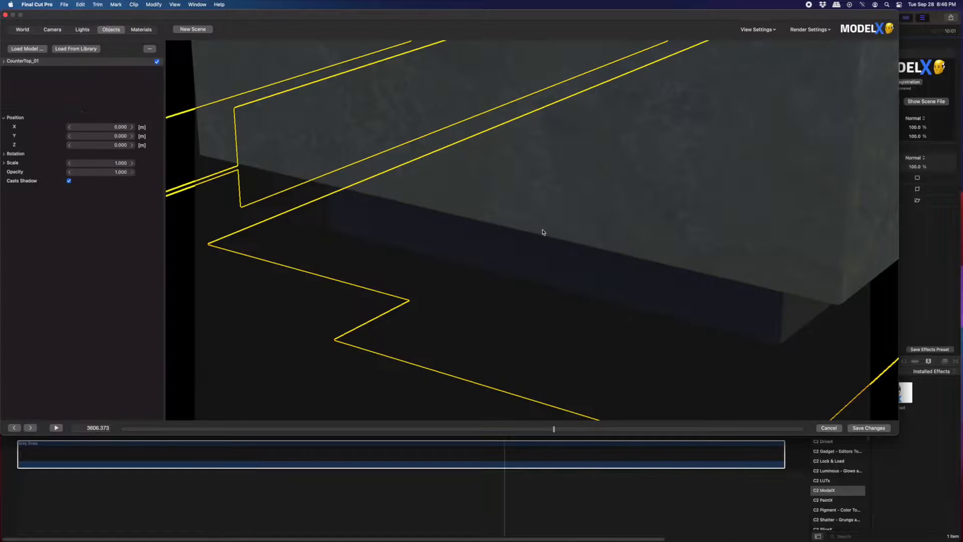
{"action": "left_click", "coordinate": [52, 29]}
{"action": "left_click", "coordinate": [152, 46]}
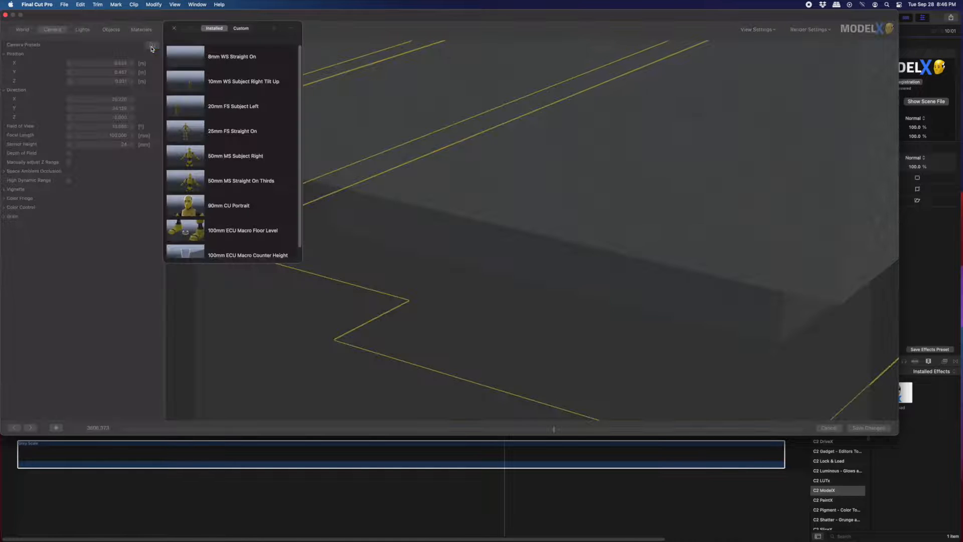
{"action": "scroll", "coordinate": [213, 248], "scroll_direction": "down", "scroll_amount": 1}
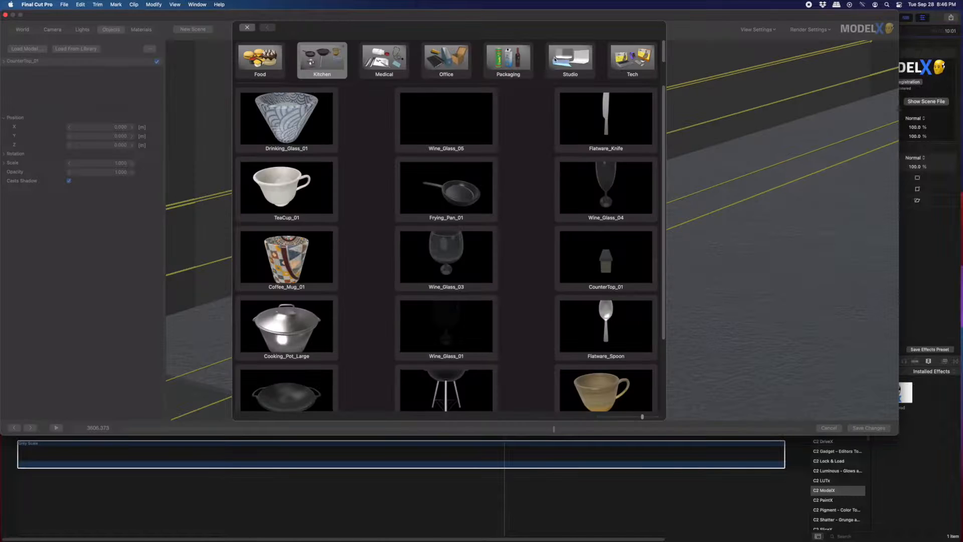
- Load the Wine_Bottle_01 model from the Packaging category of the model library
{"action": "left_click", "coordinate": [514, 56]}
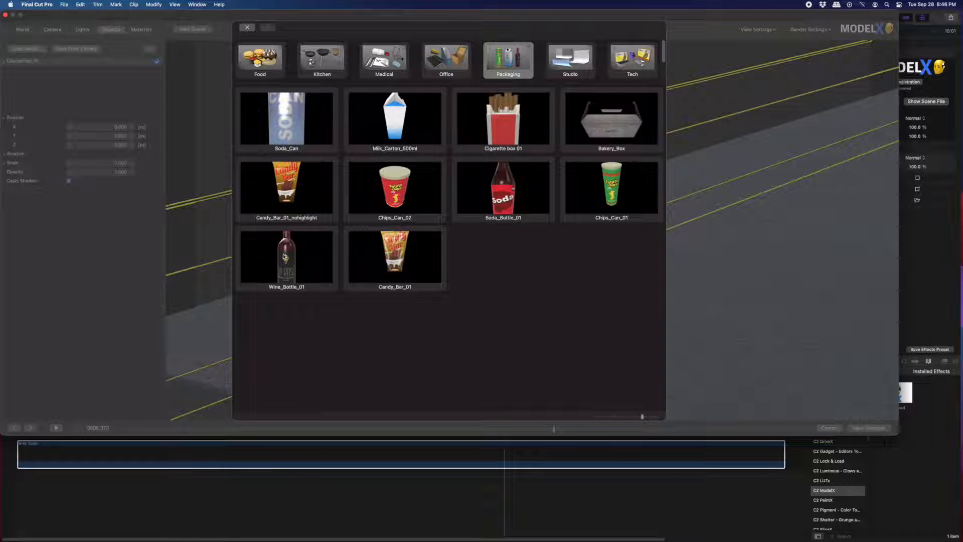
{"action": "left_click", "coordinate": [285, 255]}
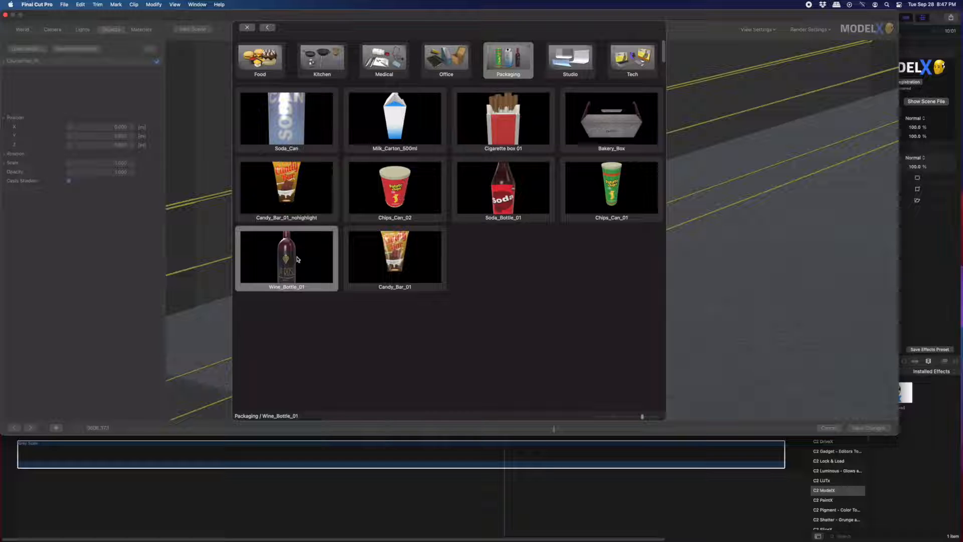
{"action": "double_click", "coordinate": [297, 259]}
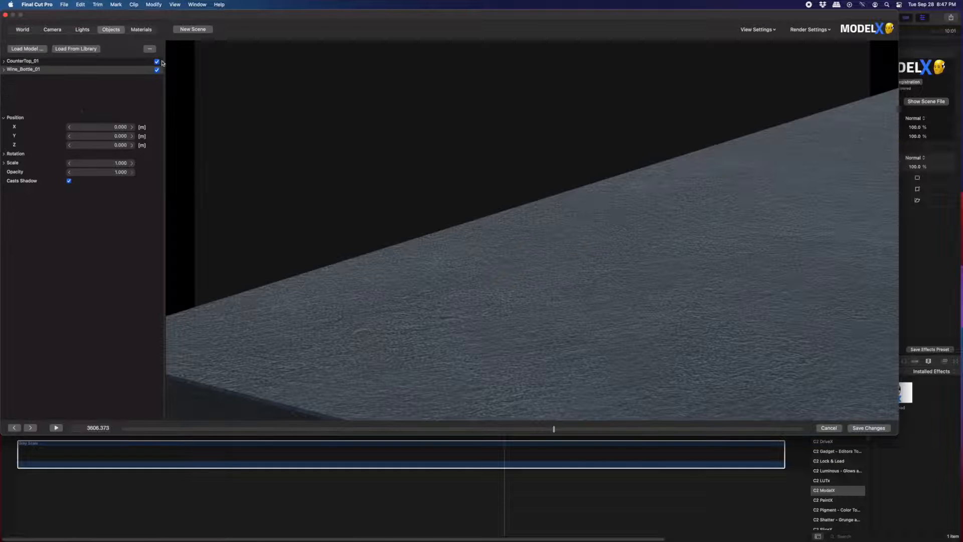
- Set the wine bottle's Y position to 1 m so it sits on the countertop
{"action": "left_click", "coordinate": [122, 136]}
{"action": "type", "text": "1"}
{"action": "key", "text": "Return"}
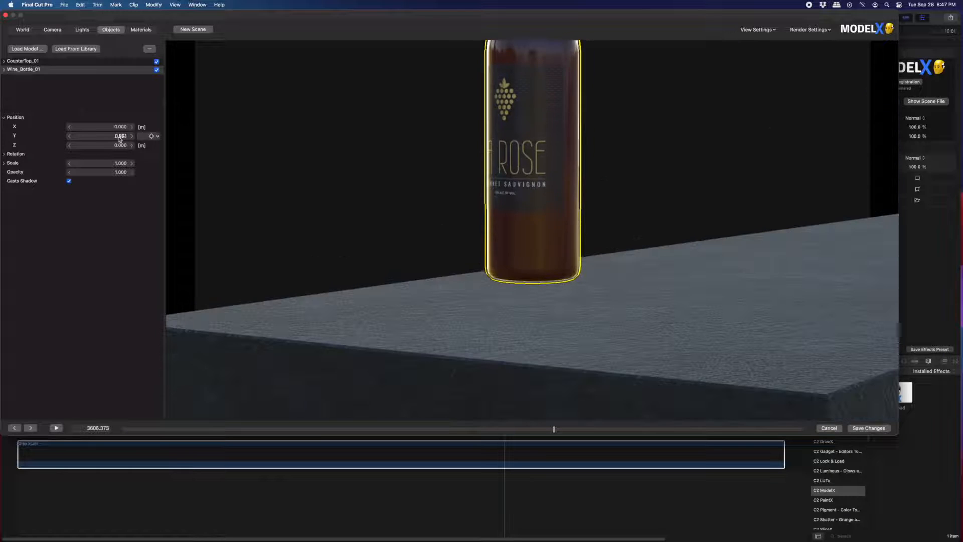
{"action": "left_click_drag", "start_coordinate": [120, 136], "coordinate": [112, 139]}
{"action": "left_click", "coordinate": [52, 29]}
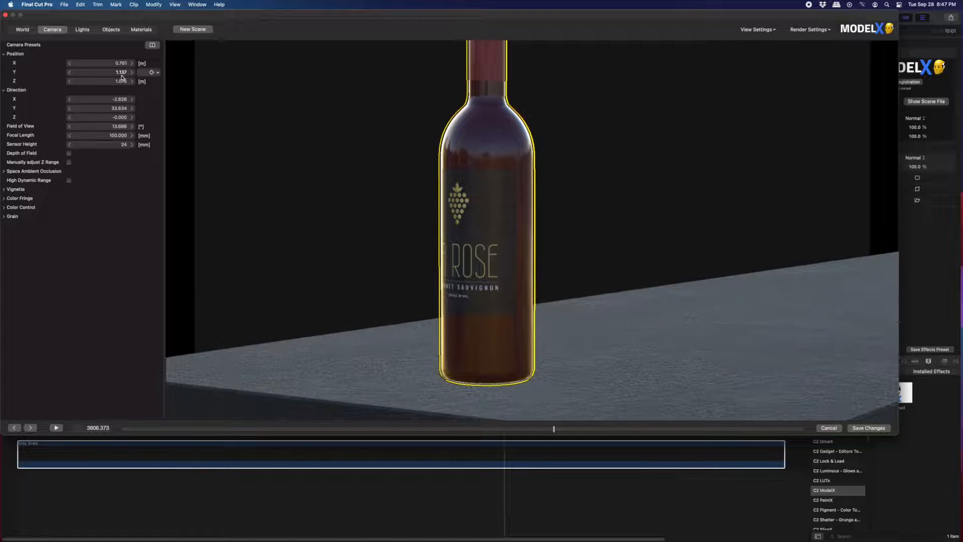
- Nudge the camera's Y position to about 1.134 m and set the focal length to 60 mm
{"action": "mouse_move", "coordinate": [118, 136]}
{"action": "left_mouse_down"}
{"action": "mouse_move", "coordinate": [50, 139]}
{"action": "mouse_move", "coordinate": [114, 138]}
{"action": "left_mouse_up"}
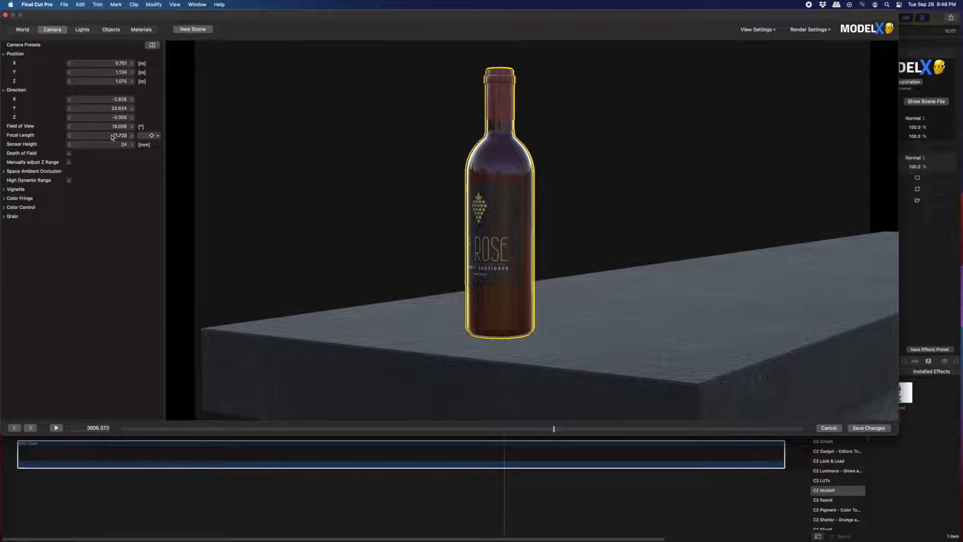
{"action": "left_click", "coordinate": [122, 135]}
{"action": "type", "text": "60"}
{"action": "key", "text": "Return"}
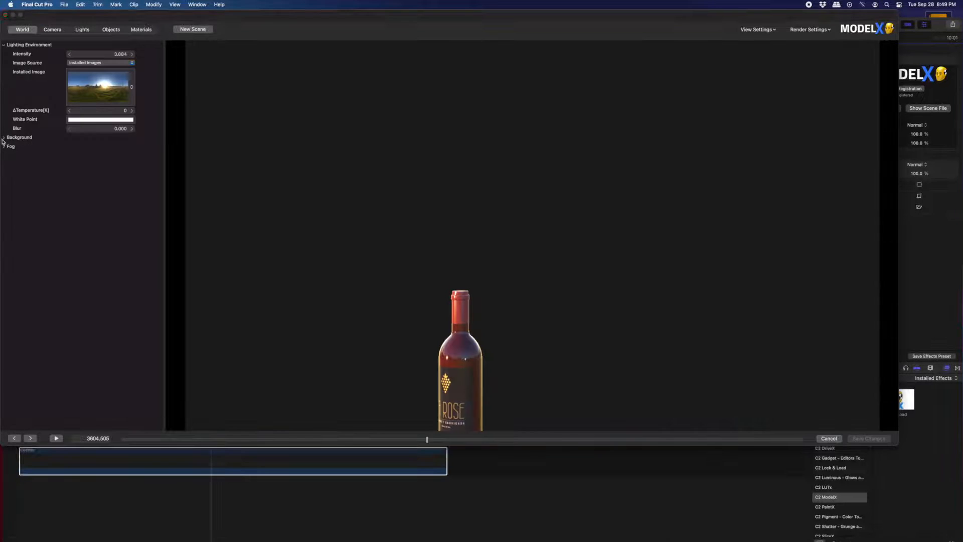
- Set the world background's content type to Image Texture
{"action": "left_click", "coordinate": [3, 138]}
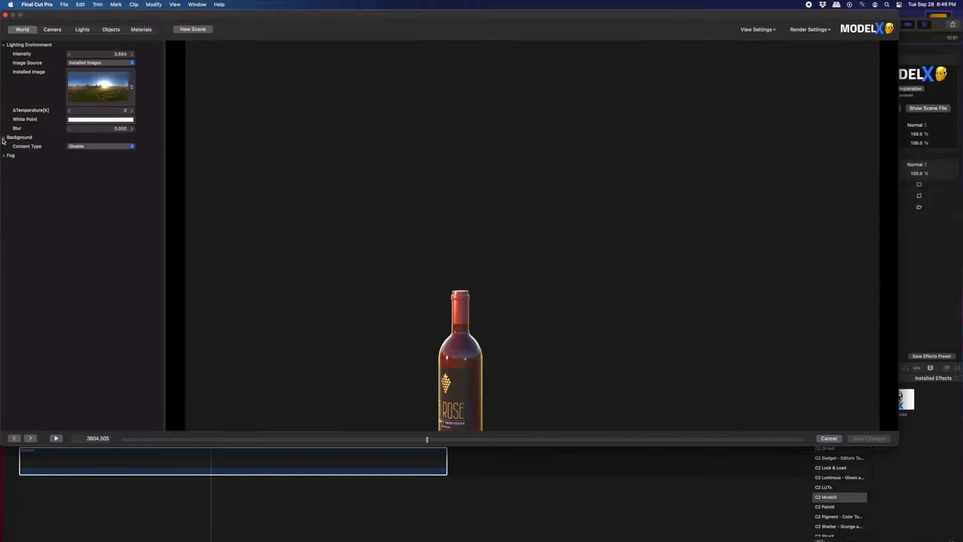
{"action": "left_click", "coordinate": [86, 147]}
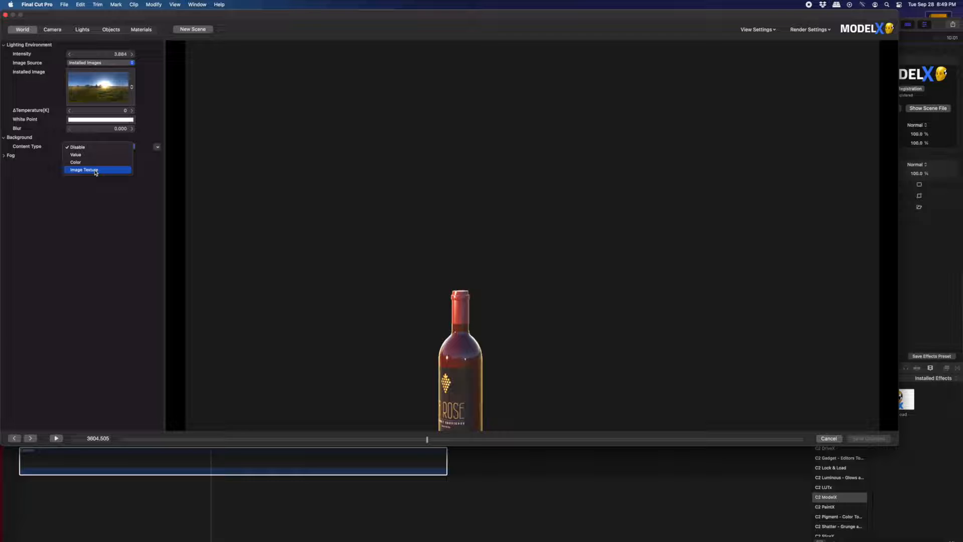
{"action": "left_click", "coordinate": [96, 171]}
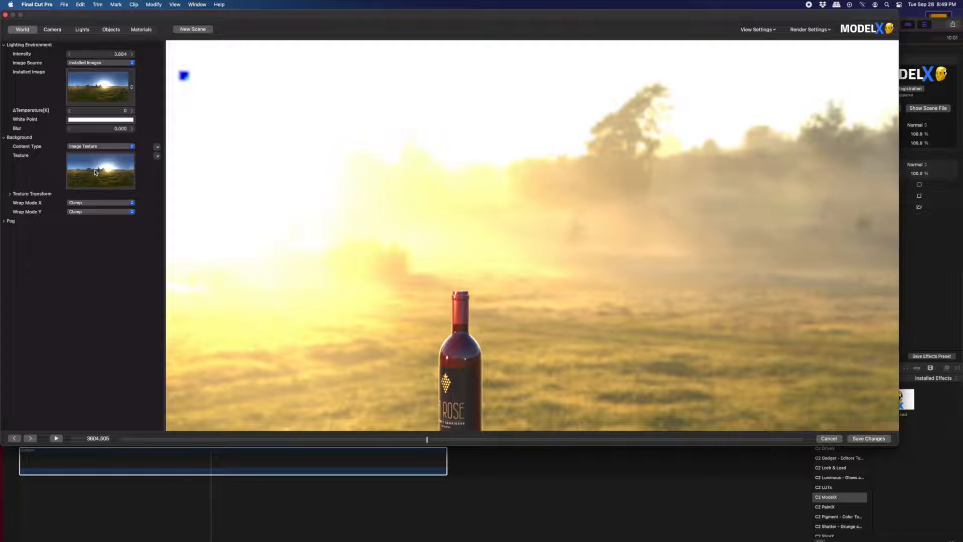
- Move to the start of the clip and orbit the camera to frame the bottle against the background
{"action": "left_click_drag", "start_coordinate": [385, 349], "coordinate": [430, 256]}
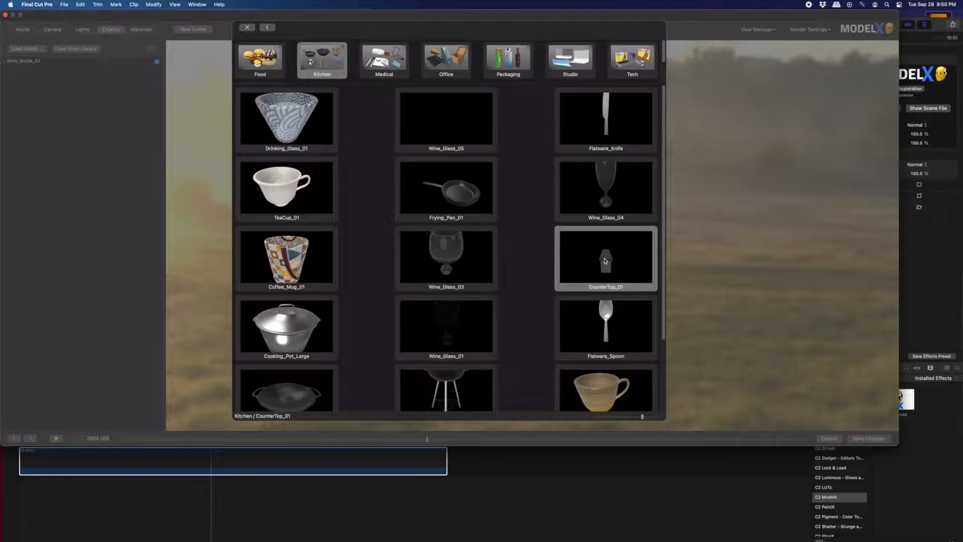
{"action": "left_click", "coordinate": [78, 22]}
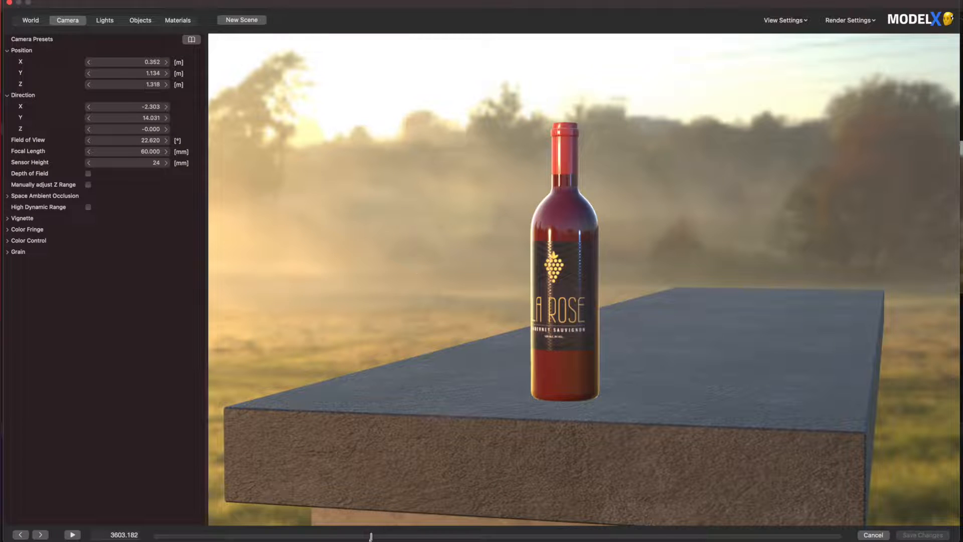
{"action": "left_click_drag", "start_coordinate": [370, 536], "coordinate": [349, 538]}
{"action": "left_click_drag", "start_coordinate": [184, 539], "coordinate": [148, 531]}
{"action": "left_click_drag", "start_coordinate": [732, 351], "coordinate": [893, 351]}
{"action": "left_click_drag", "start_coordinate": [648, 373], "coordinate": [563, 427]}
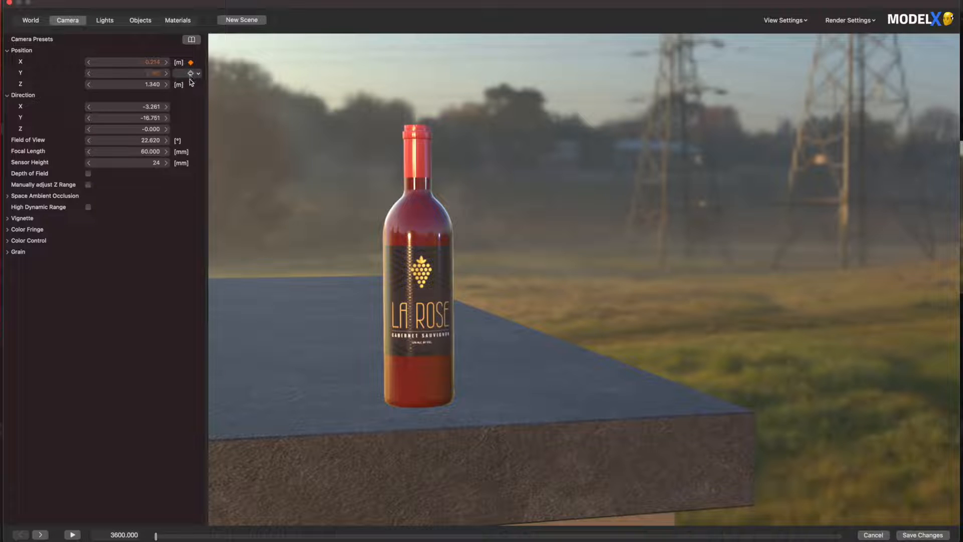
- Add keyframes for the camera's Z position and its X, Y and Z direction at the clip's start
{"action": "left_click", "coordinate": [190, 85]}
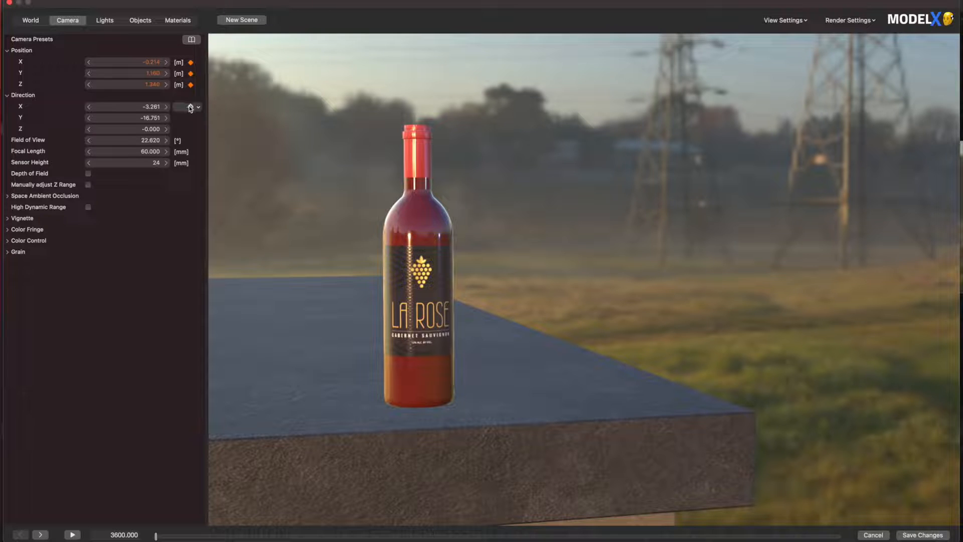
{"action": "left_click", "coordinate": [191, 107]}
{"action": "left_click", "coordinate": [190, 118]}
{"action": "left_click", "coordinate": [191, 129]}
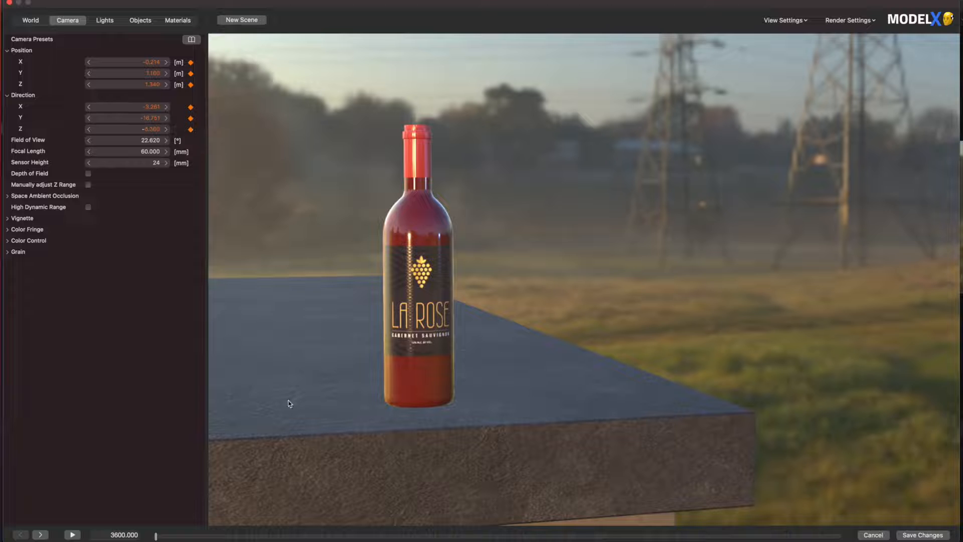
- At the end of the clip, orbit the camera to a second angle, then scrub back to preview the camera move
{"action": "left_click_drag", "start_coordinate": [156, 536], "coordinate": [169, 536]}
{"action": "left_click_drag", "start_coordinate": [841, 539], "coordinate": [844, 539]}
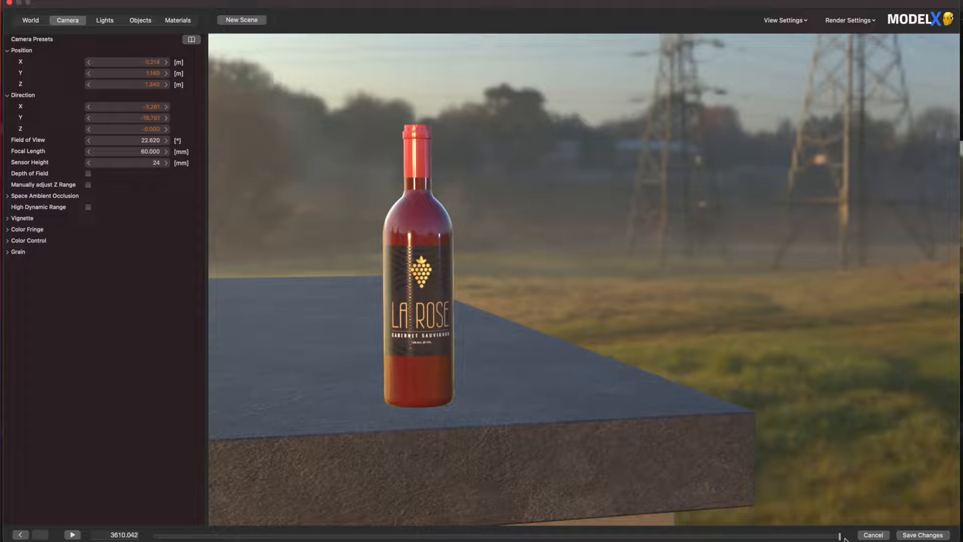
{"action": "left_click_drag", "start_coordinate": [781, 419], "coordinate": [521, 425]}
{"action": "left_click_drag", "start_coordinate": [716, 419], "coordinate": [862, 421]}
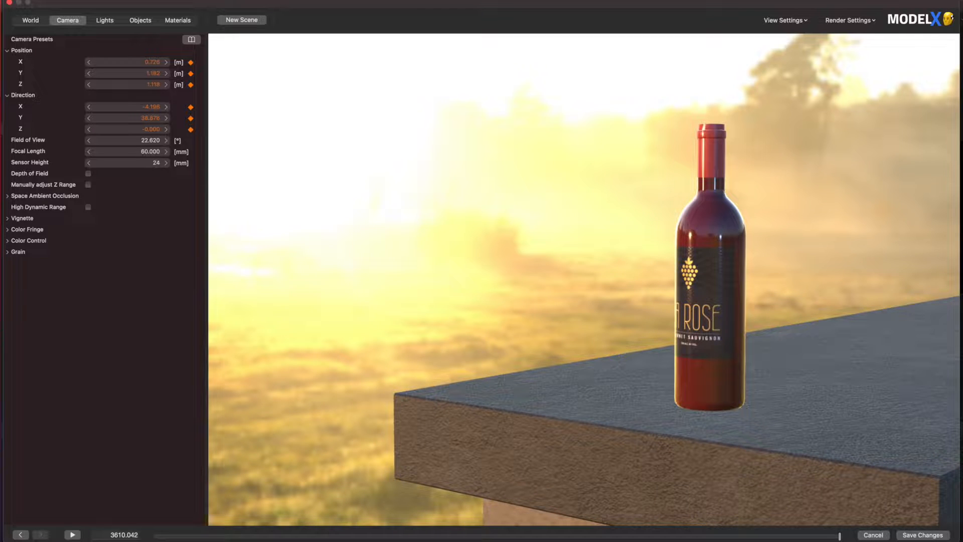
{"action": "left_click_drag", "start_coordinate": [839, 535], "coordinate": [156, 537]}
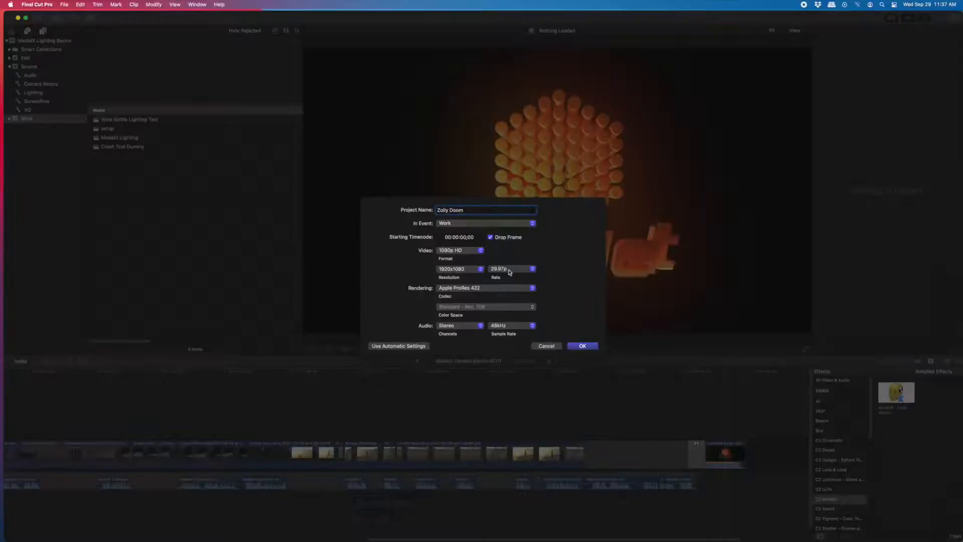
{"action": "left_click", "coordinate": [583, 345]}
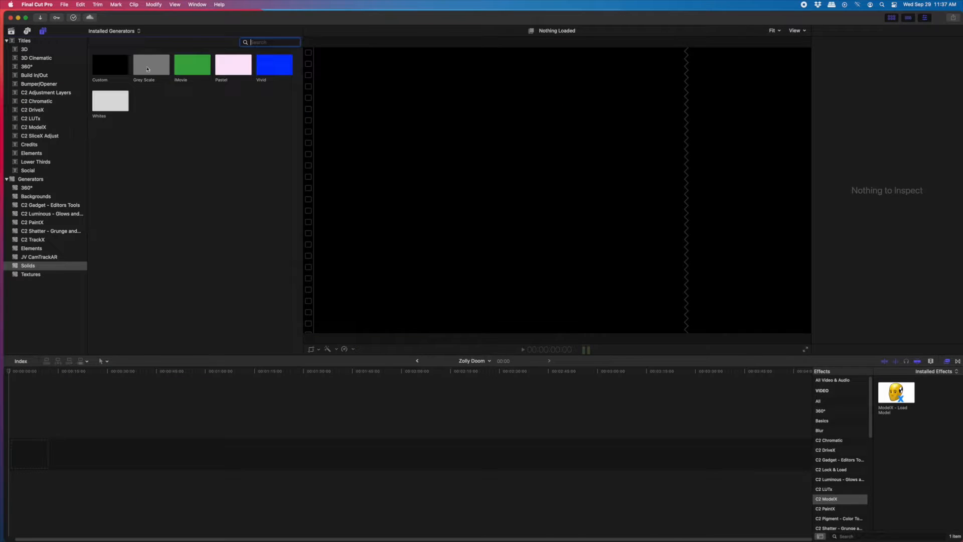
- Open the Zolly Doom project and apply the ModelX - Load Model effect to the Grey Scale clip
{"action": "double_click", "coordinate": [147, 69]}
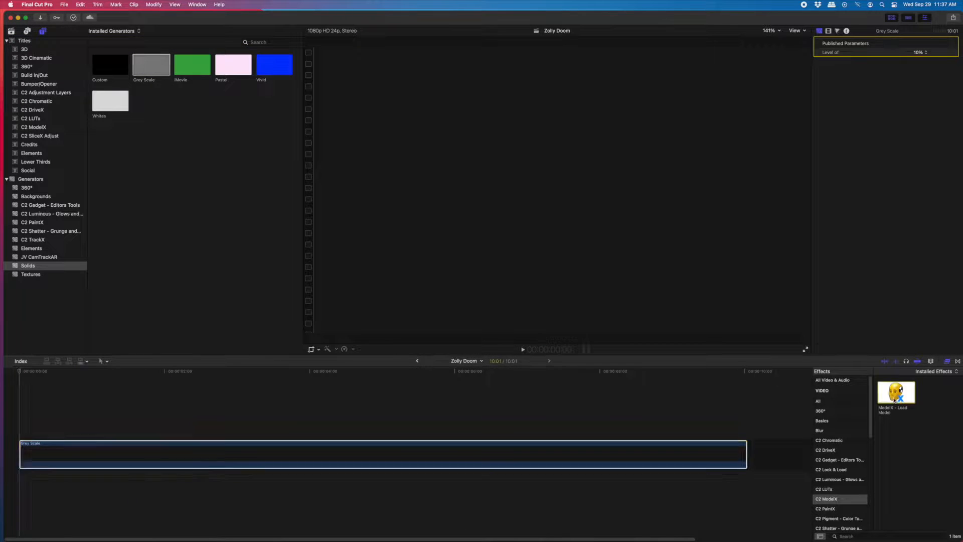
{"action": "double_click", "coordinate": [896, 392]}
- Open the ModelX editor and load the Coremelt_Dummy_Male2 and Simple_Base_2M models from the library
{"action": "left_click", "coordinate": [880, 102]}
{"action": "left_click", "coordinate": [81, 48]}
{"action": "scroll", "coordinate": [200, 62], "scroll_direction": "down", "scroll_amount": 3}
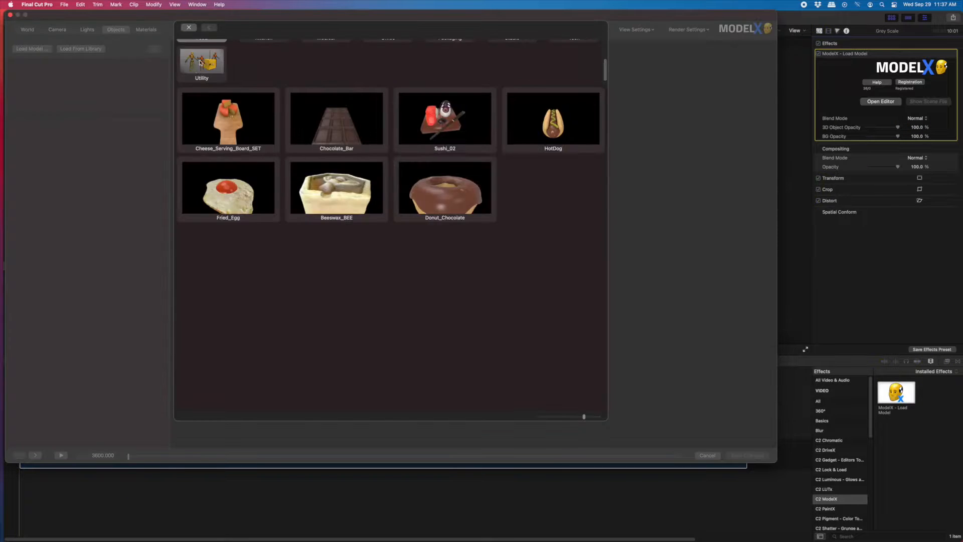
{"action": "left_click", "coordinate": [200, 62]}
{"action": "double_click", "coordinate": [445, 120]}
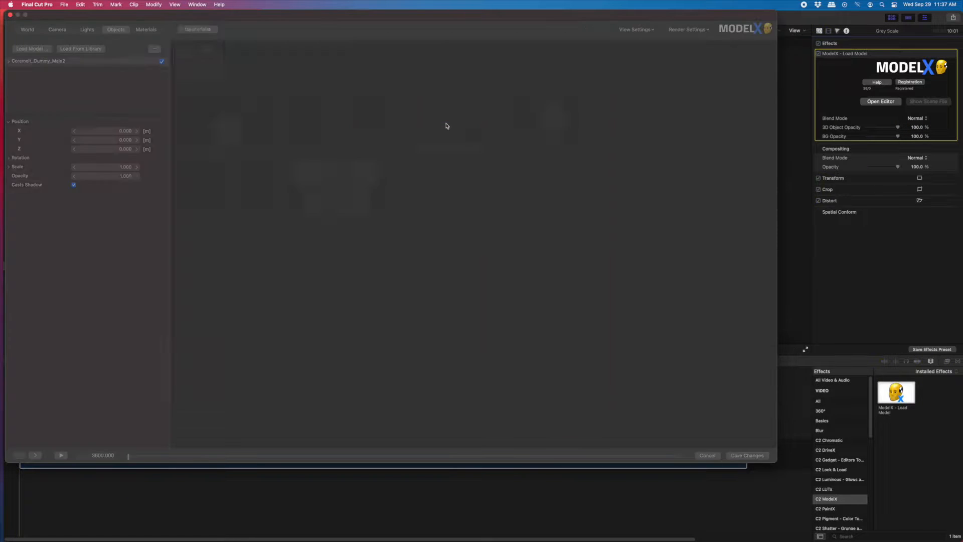
{"action": "left_click", "coordinate": [80, 49]}
{"action": "scroll", "coordinate": [392, 53], "scroll_direction": "up", "scroll_amount": 3}
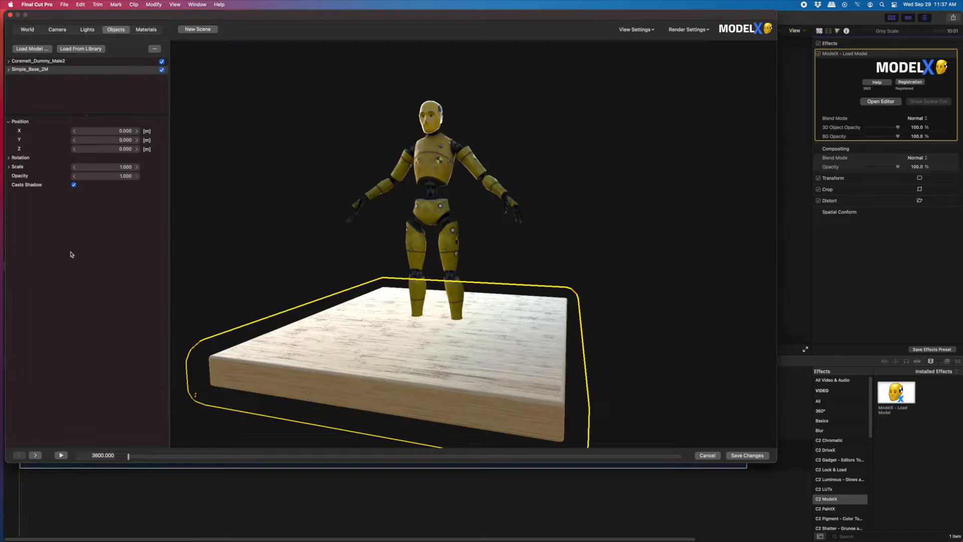
- Change the scene light's type to Spot
{"action": "left_click", "coordinate": [87, 29]}
{"action": "left_click", "coordinate": [105, 149]}
{"action": "left_click", "coordinate": [95, 156]}
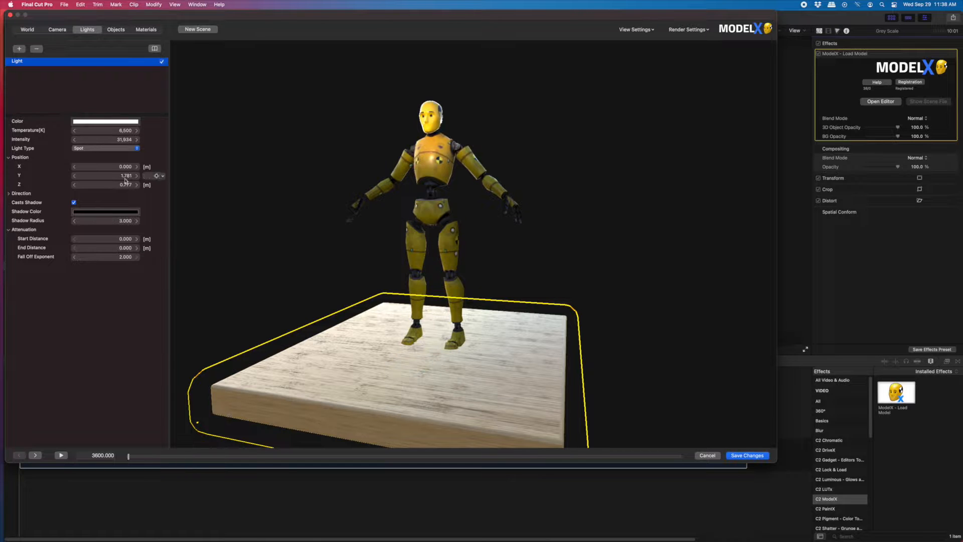
- Adjust the spot light's intensity and direction to light the dummy
{"action": "left_click_drag", "start_coordinate": [125, 205], "coordinate": [149, 244]}
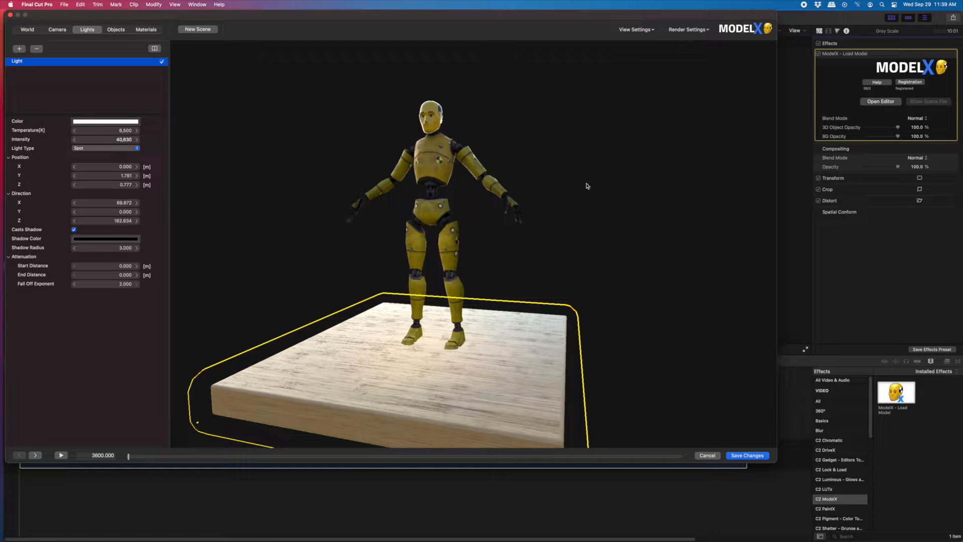
{"action": "left_click_drag", "start_coordinate": [415, 142], "coordinate": [420, 143]}
{"action": "left_click_drag", "start_coordinate": [123, 177], "coordinate": [288, 181]}
- Lower the world lighting environment intensity to about 0.183
{"action": "left_click", "coordinate": [27, 30]}
{"action": "left_click", "coordinate": [23, 45]}
{"action": "mouse_move", "coordinate": [126, 54]}
{"action": "left_mouse_down"}
{"action": "mouse_move", "coordinate": [118, 57]}
{"action": "mouse_move", "coordinate": [126, 56]}
{"action": "left_mouse_up"}
- Set the background to an Image Texture using the spruit_sunrise_4k.hdr file
{"action": "left_click", "coordinate": [9, 137]}
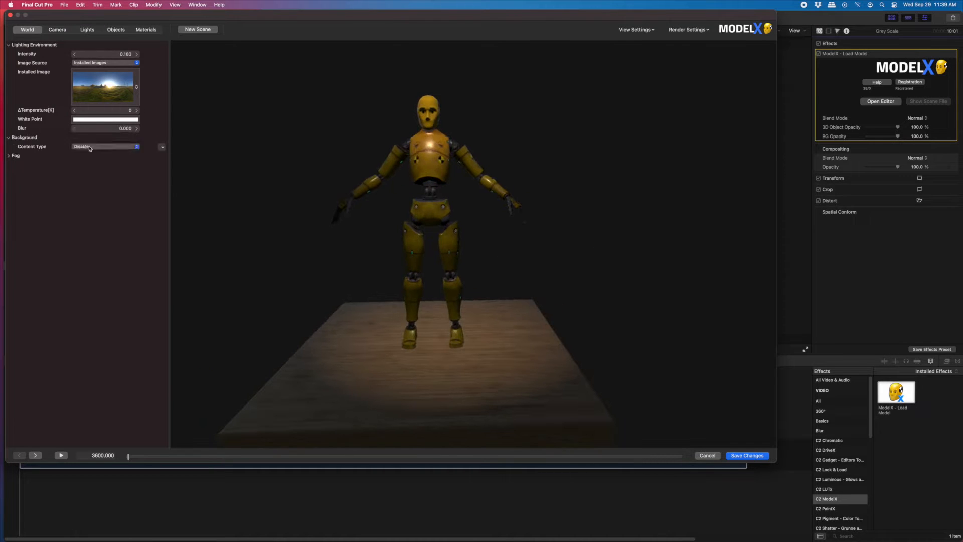
{"action": "left_click", "coordinate": [88, 161]}
{"action": "double_click", "coordinate": [607, 134]}
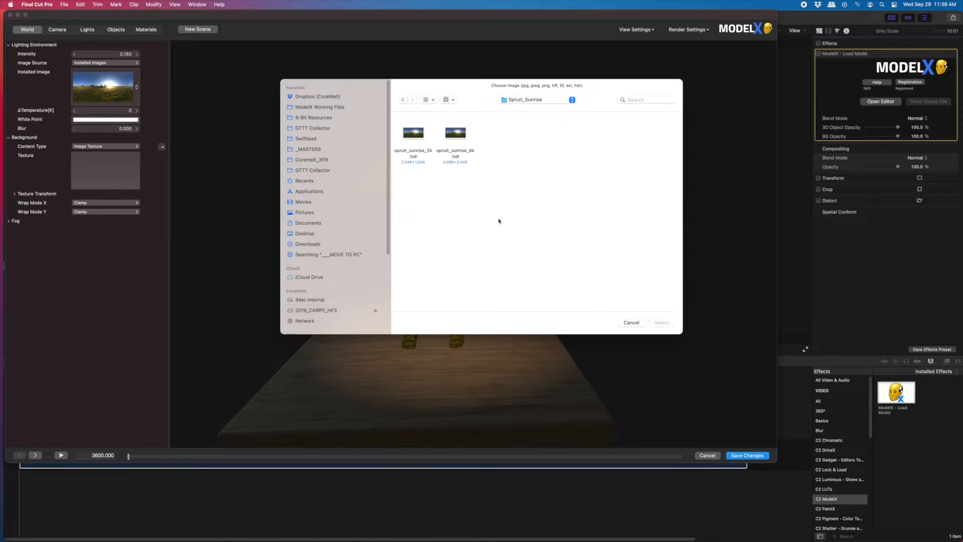
{"action": "double_click", "coordinate": [460, 133]}
{"action": "left_click", "coordinate": [20, 193]}
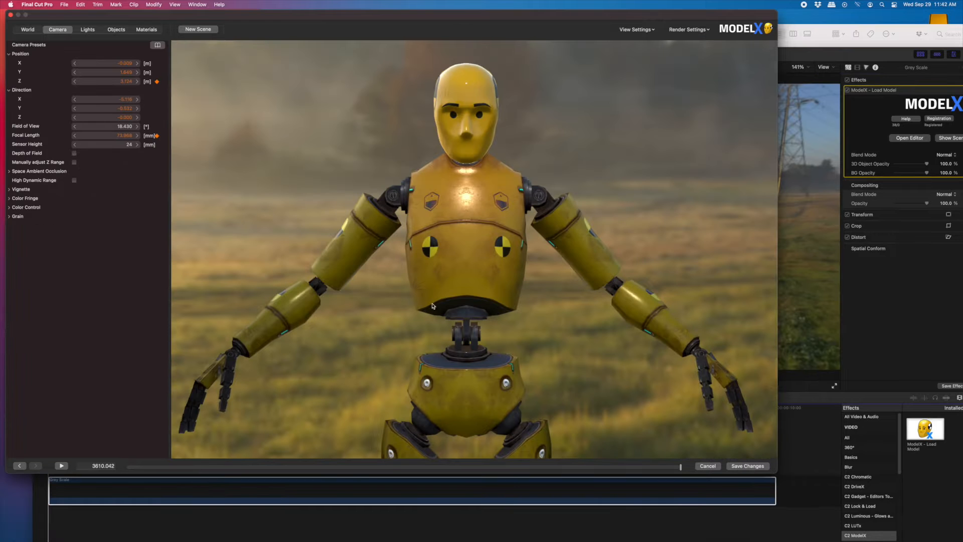
- Set the camera's Z position at the clip's end to about 2.945 m, then scrub back to preview the push-in
{"action": "left_click_drag", "start_coordinate": [128, 86], "coordinate": [153, 79]}
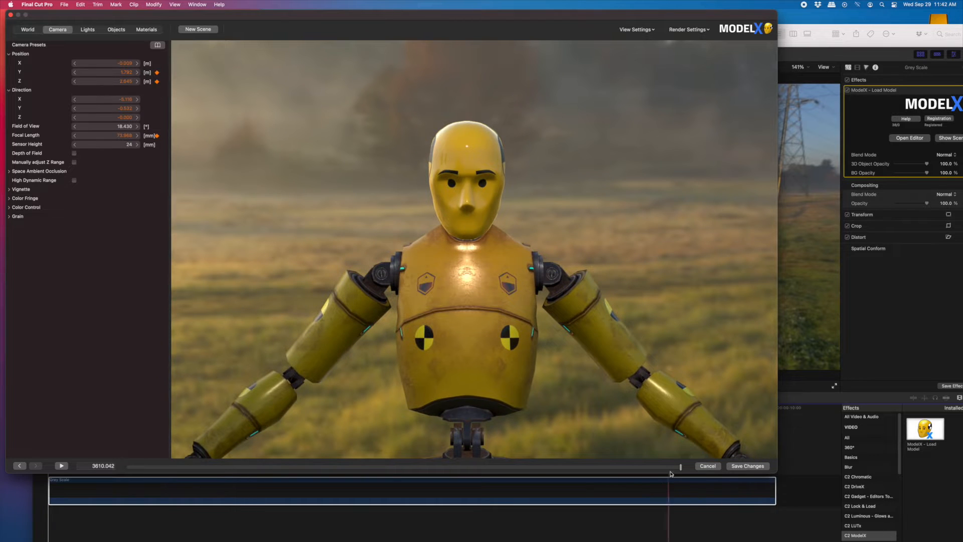
{"action": "left_click_drag", "start_coordinate": [673, 468], "coordinate": [153, 469]}
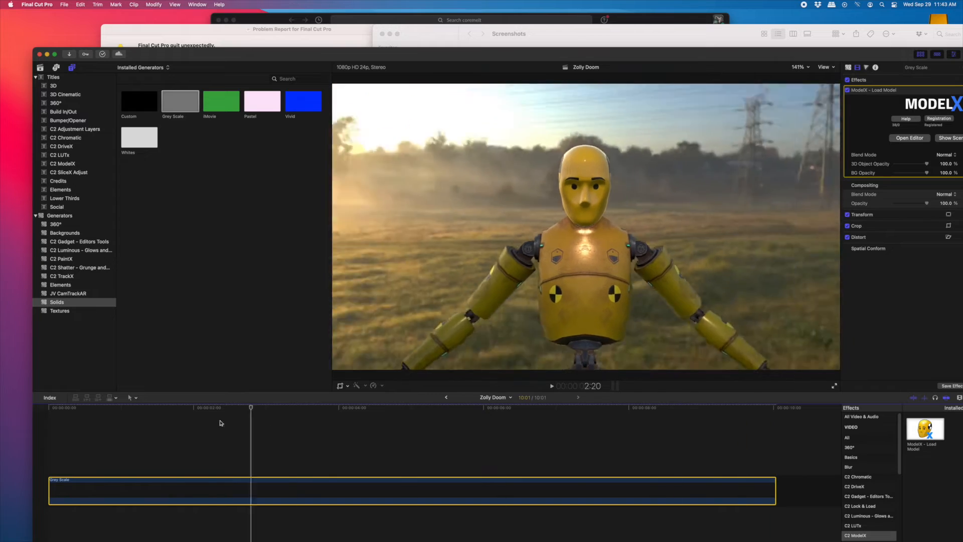